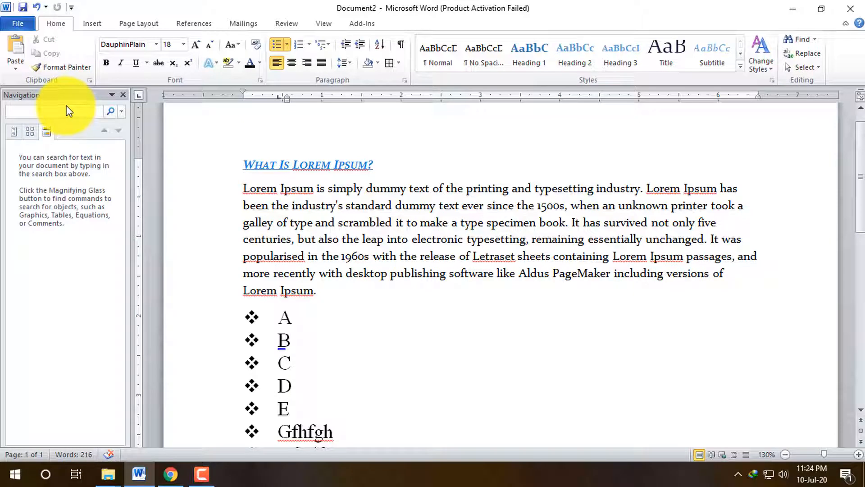
Copy the word "desktop" from the first paragraph and delete the whole bulleted list below it
left_click(362, 278)
double_click(363, 276)
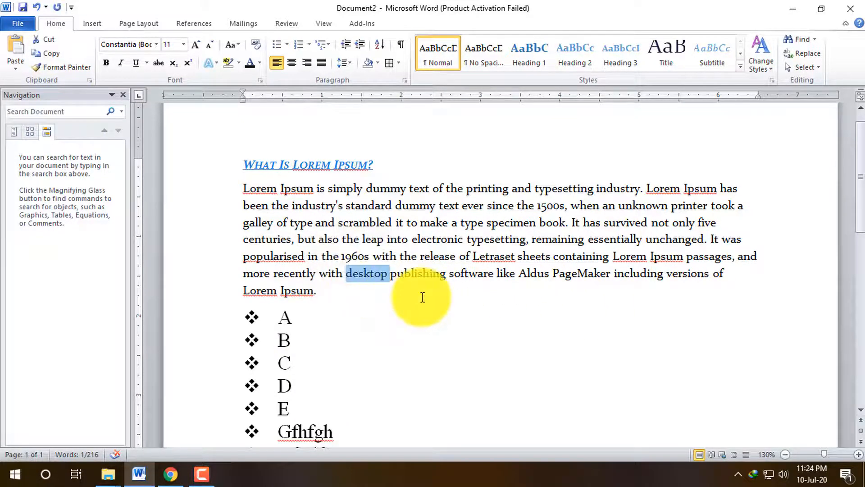
left_click(234, 311)
scroll(338, 351, "down", 3)
left_click(390, 317, "shift")
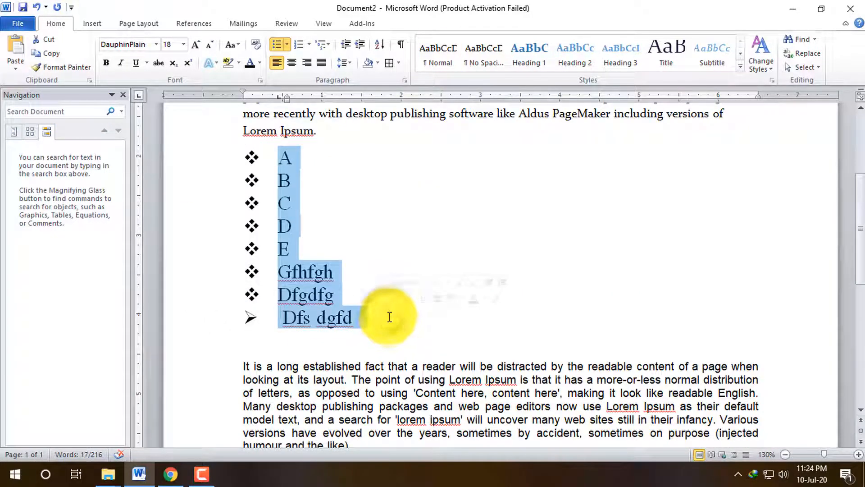
key("Delete")
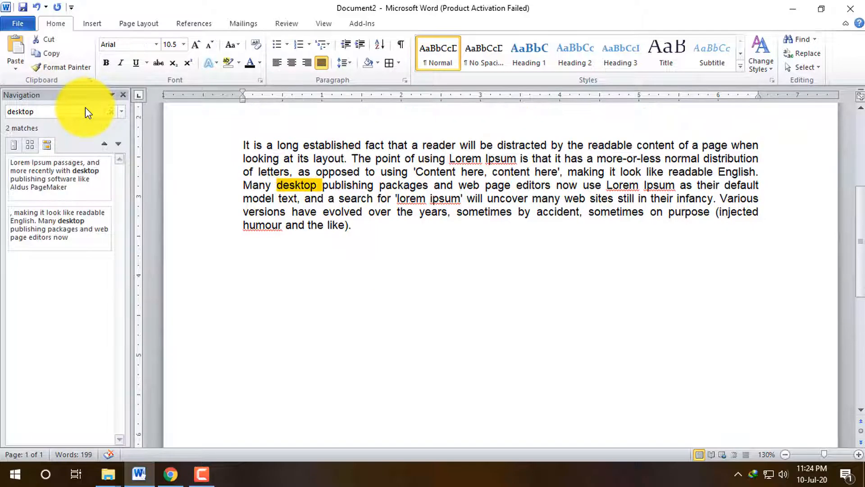
Search the document for "desktop" and go through its matches in both paragraphs
scroll(451, 275, "up", 2)
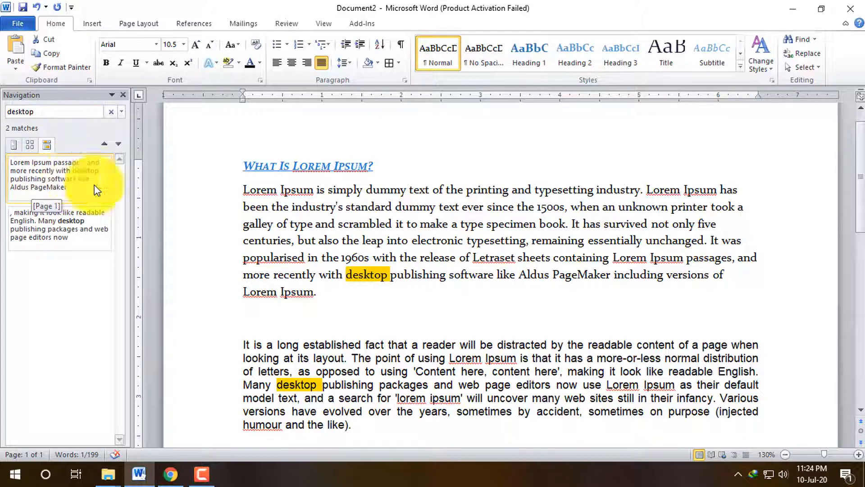
scroll(363, 284, "down", 1)
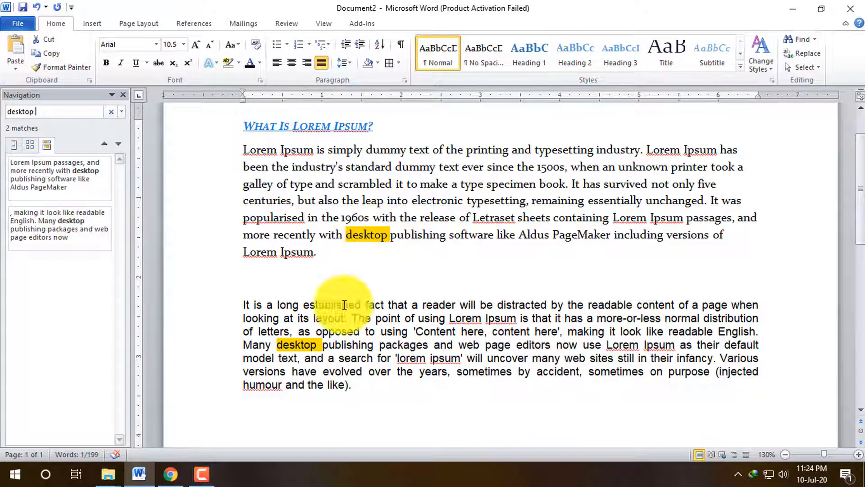
left_click(72, 175)
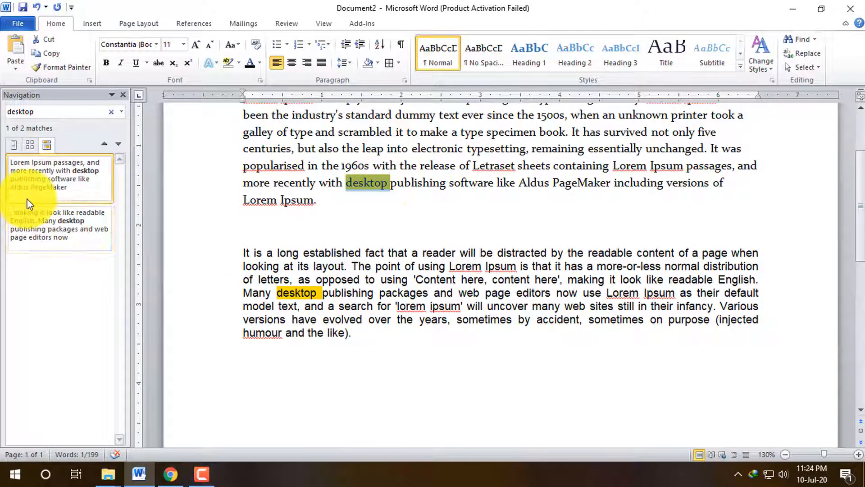
left_click(48, 238)
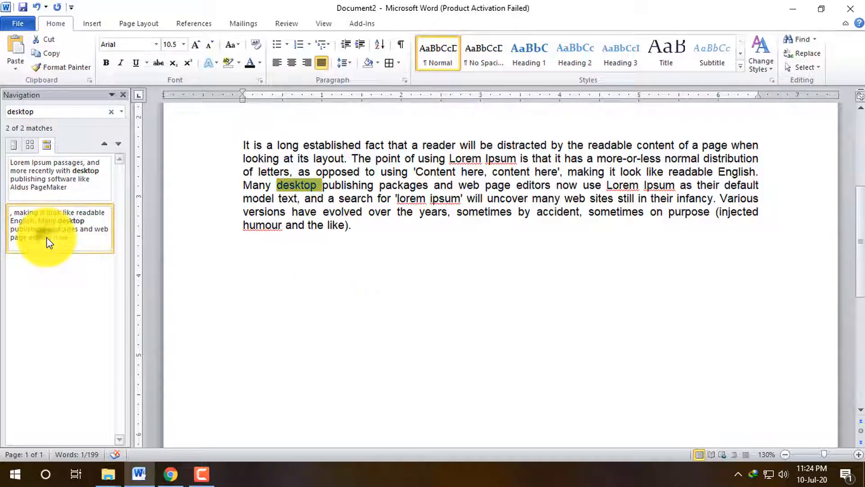
left_click(61, 183)
left_click(71, 229)
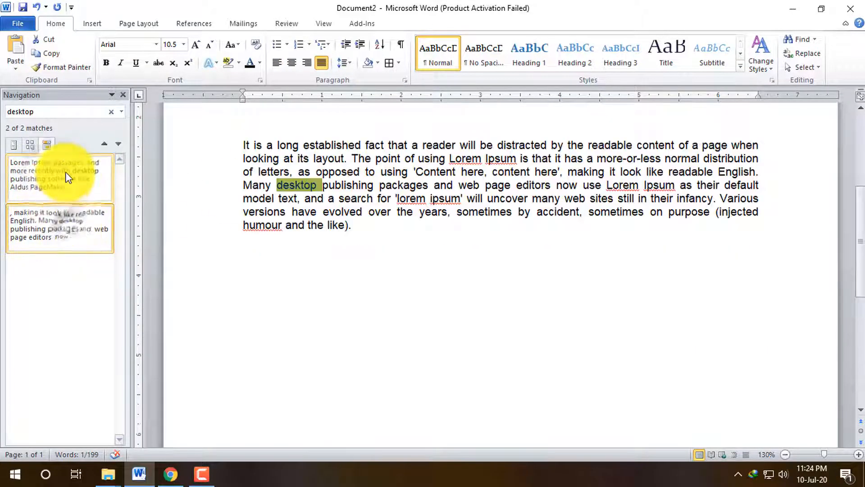
left_click(65, 228)
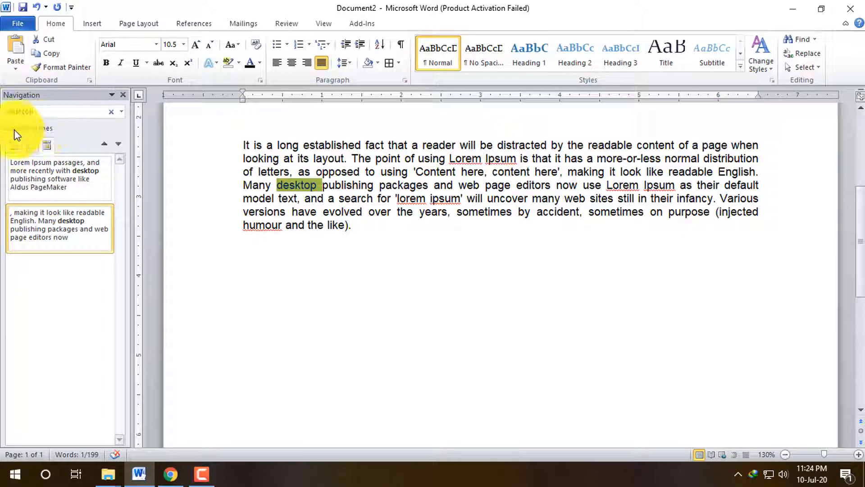
left_click(122, 112)
left_click(121, 112)
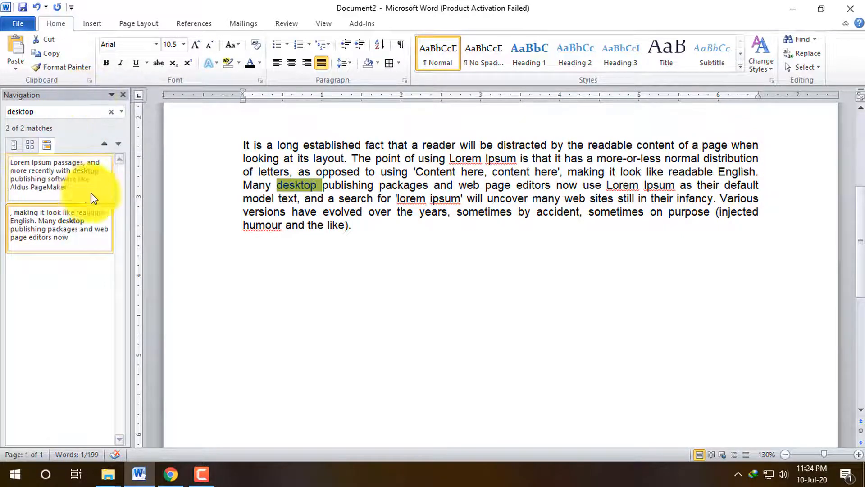
Clear the previous search, look up "years" from the second paragraph and go to its match
triple_click(433, 215)
double_click(432, 212)
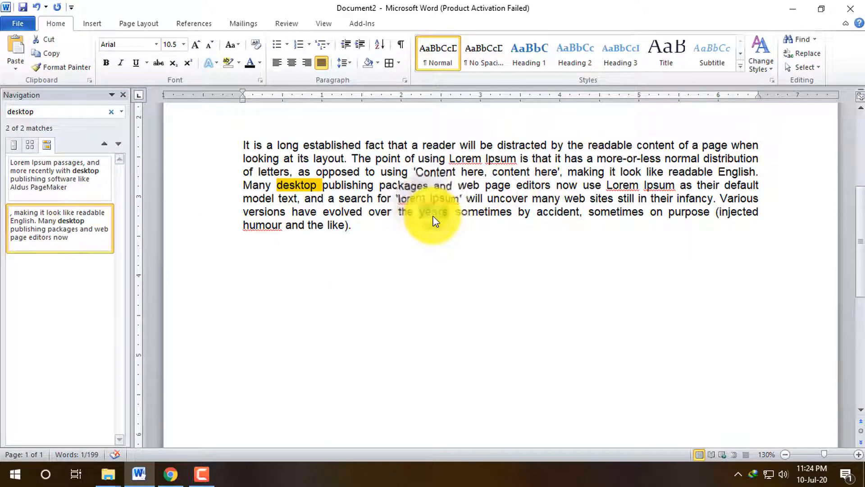
left_click(110, 112)
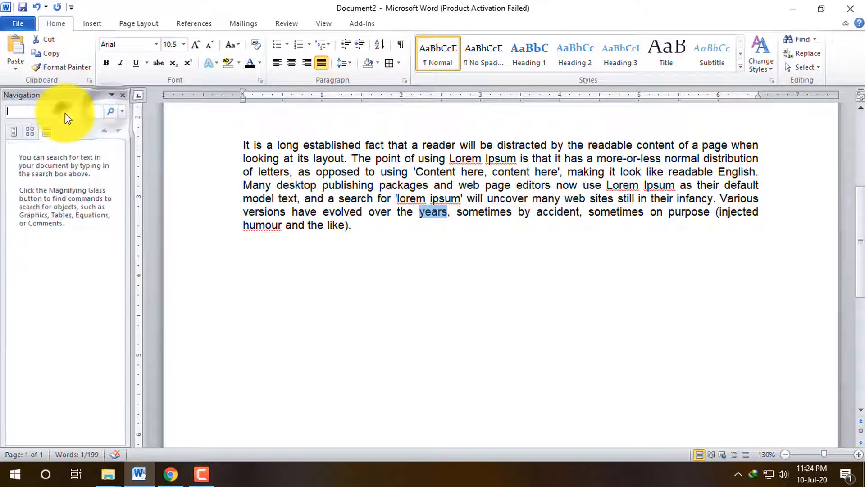
type("years")
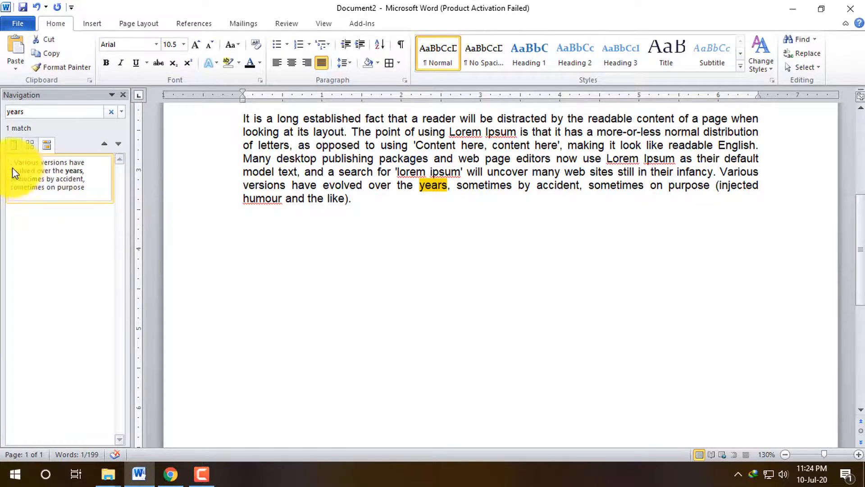
left_click(14, 171)
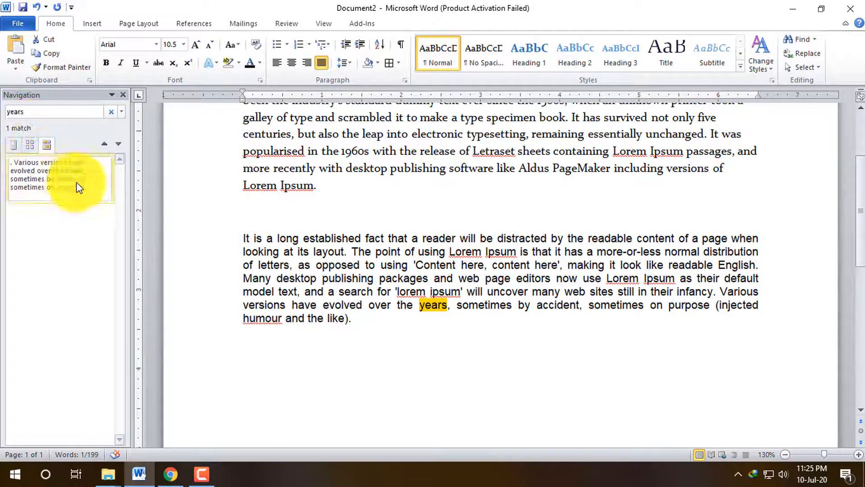
Search the document for "like" copied from the first paragraph, visit its matches and clear the search
scroll(586, 253, "up", 1)
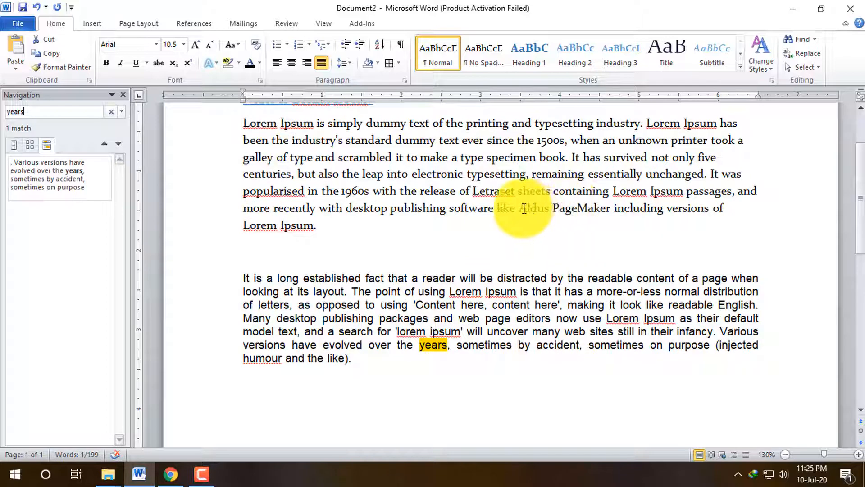
double_click(511, 207)
key("ctrl+c")
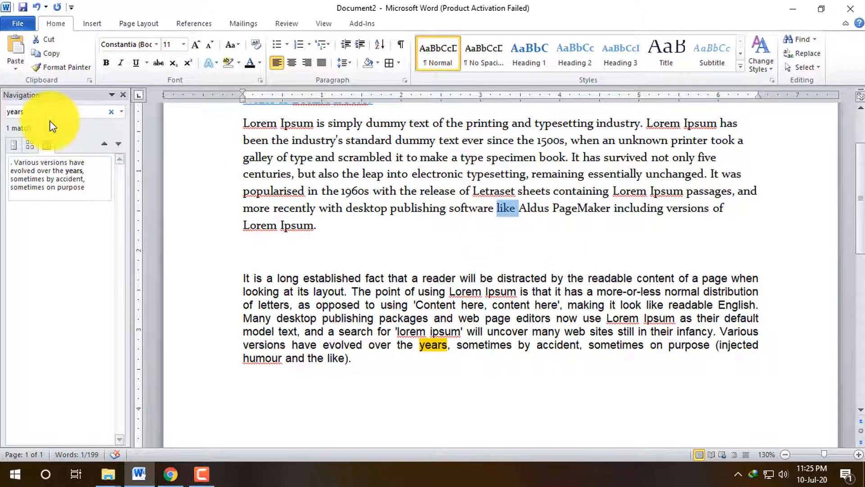
left_click(41, 113)
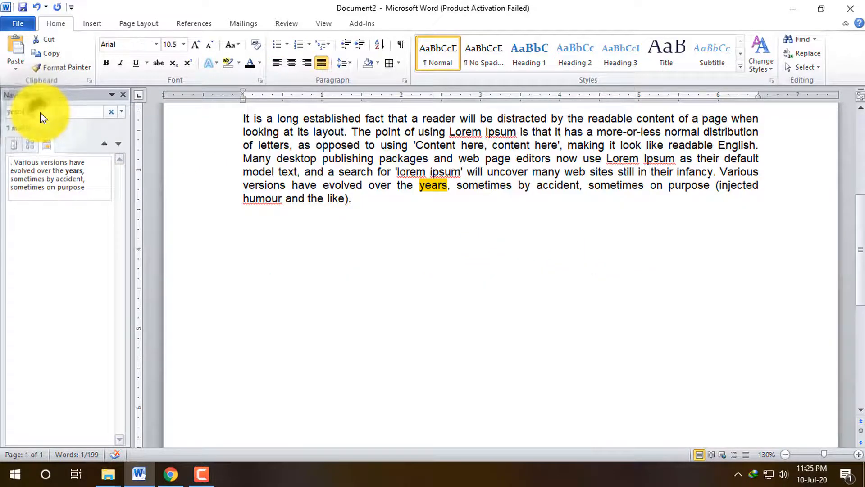
key("ctrl+v")
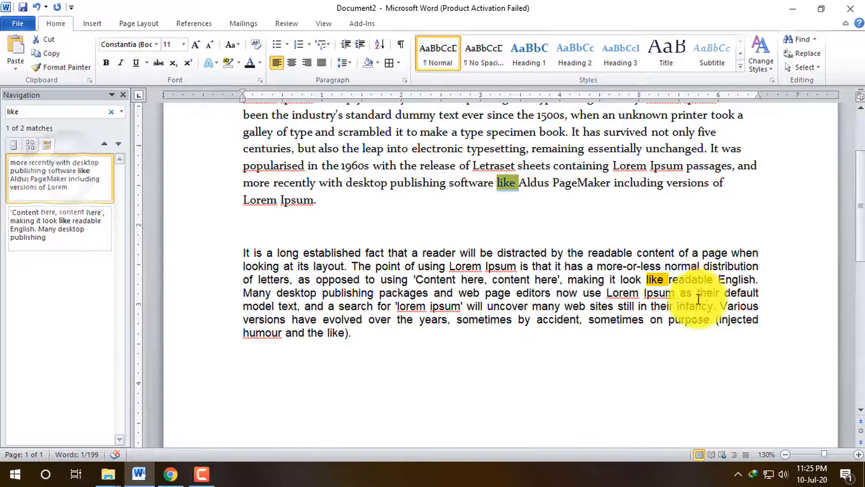
left_click(57, 237)
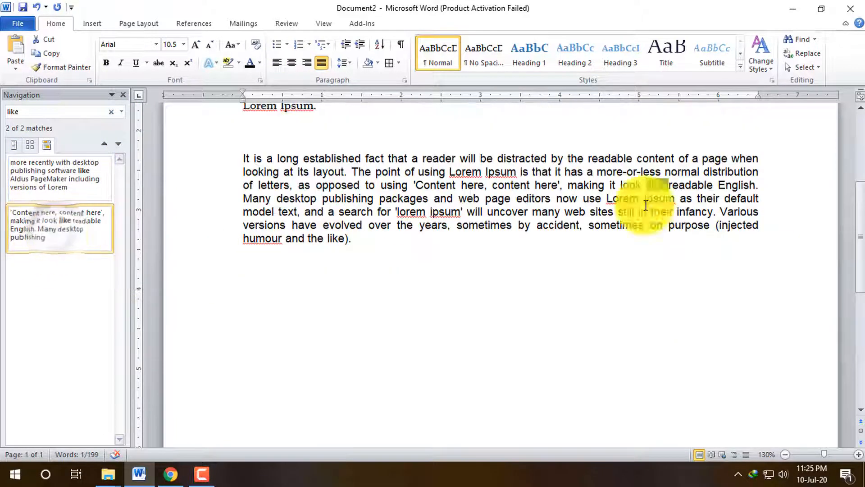
left_click(94, 172)
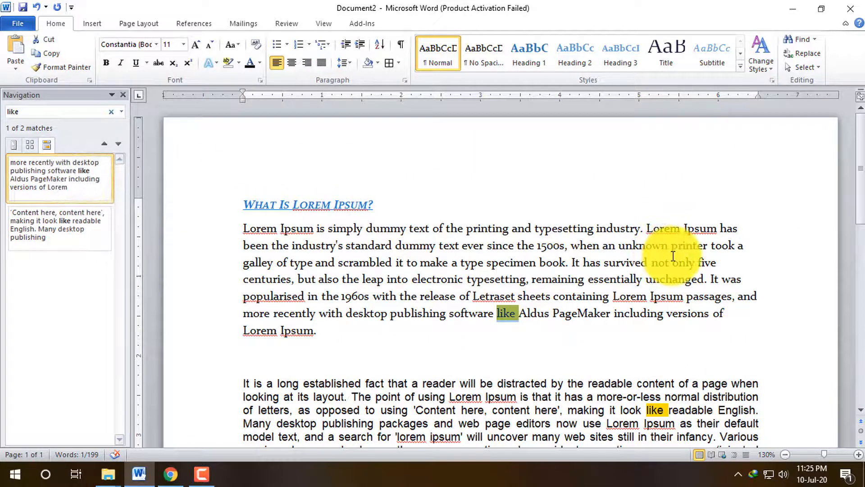
left_click(112, 111)
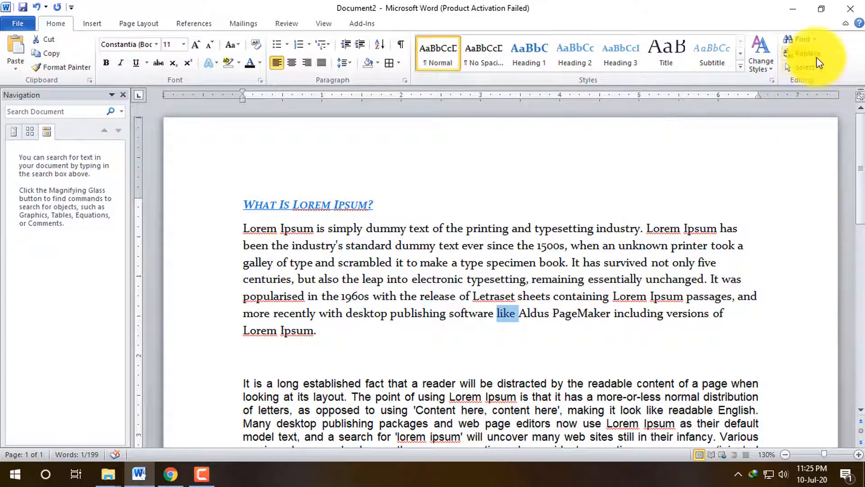
Step through the remaining occurrences of "like" with Advanced Find, declining to continue from the document's beginning
left_click(815, 40)
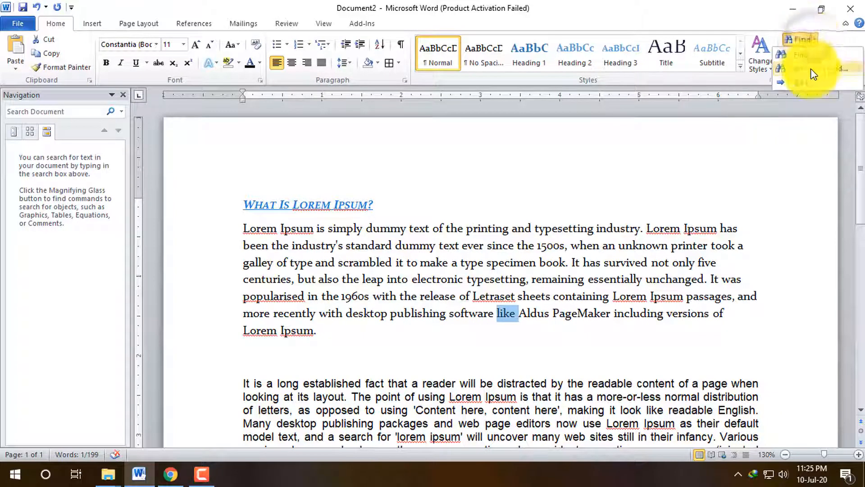
left_click(812, 69)
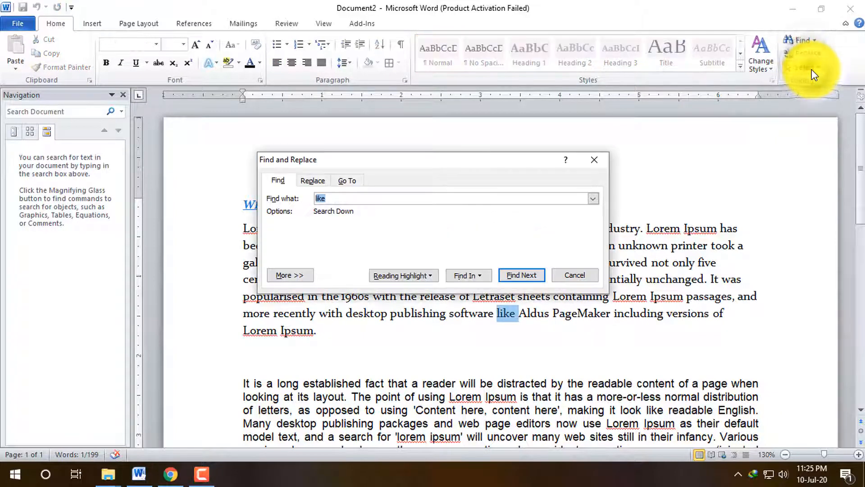
left_click(315, 181)
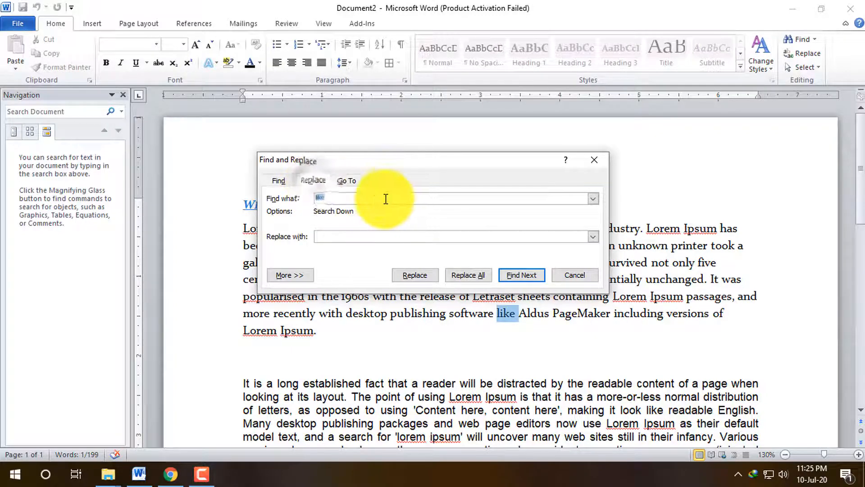
left_click(285, 179)
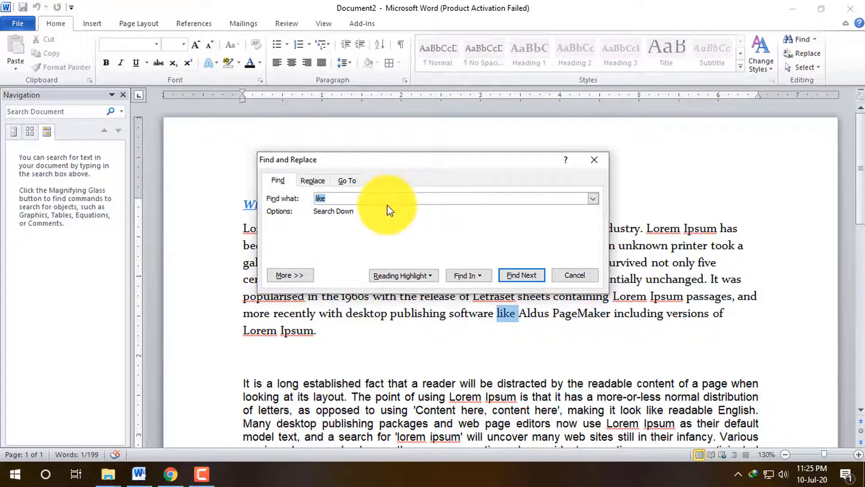
left_click(524, 274)
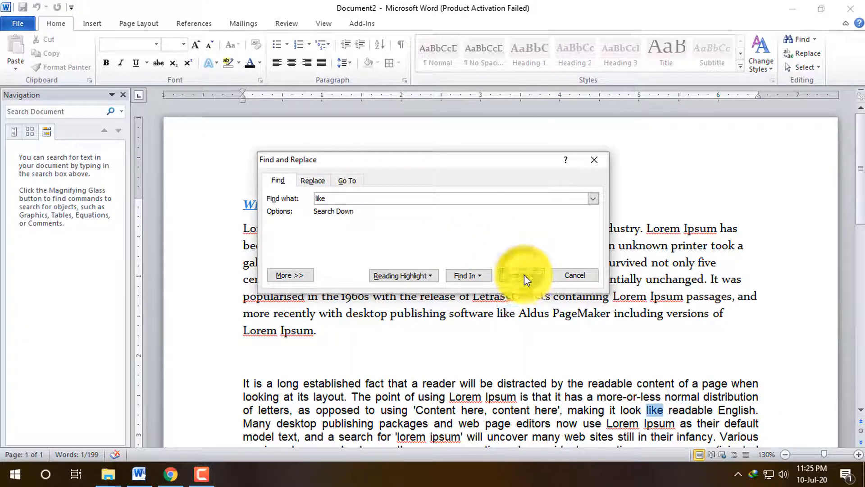
left_click(524, 275)
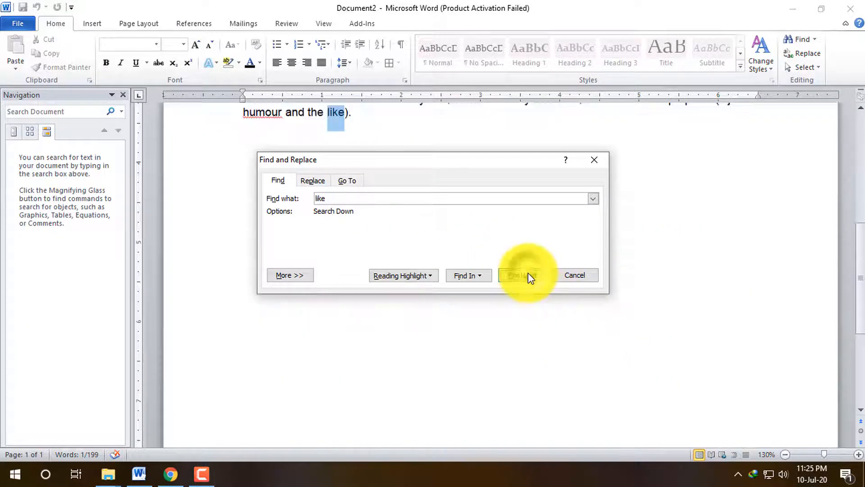
left_click(528, 276)
left_click(438, 269)
Review the Reading Highlight, Replace and Go To options of Find and Replace, and close the dialog
left_click(432, 272)
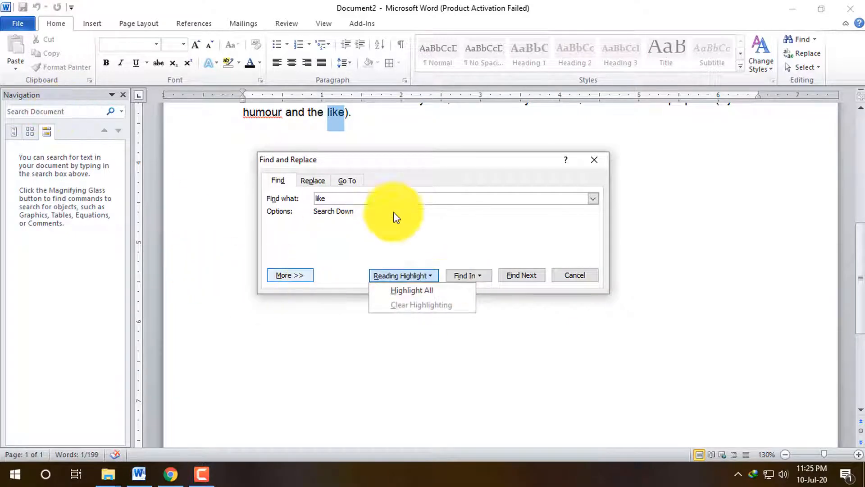
left_click(418, 277)
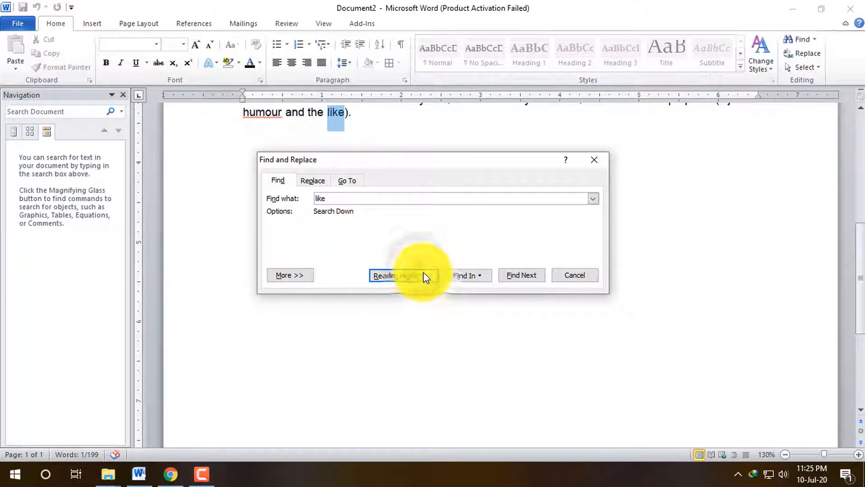
left_click(321, 182)
left_click(347, 180)
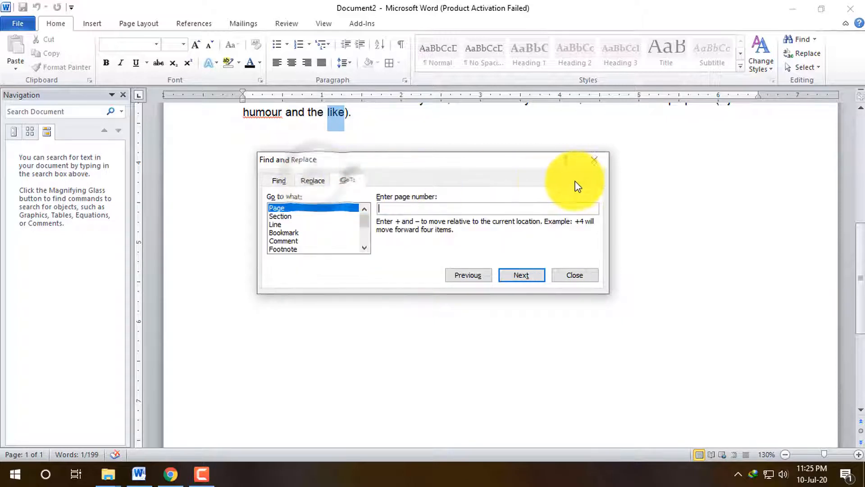
left_click(313, 180)
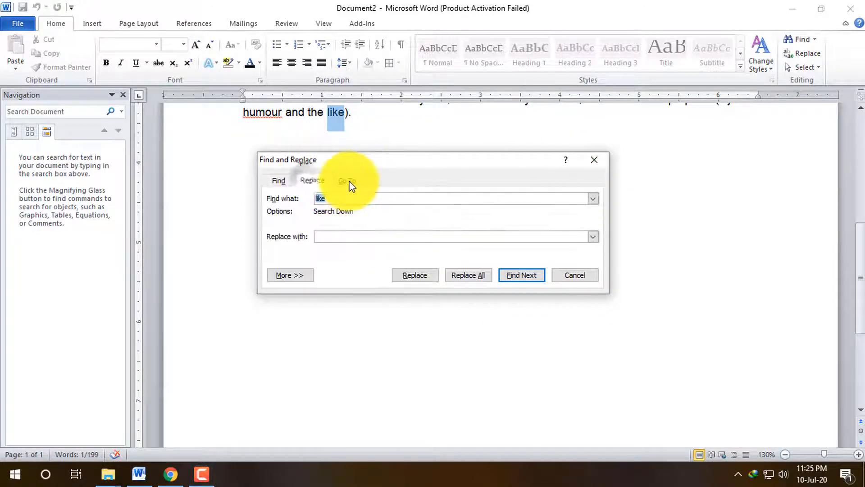
left_click(348, 181)
left_click(594, 160)
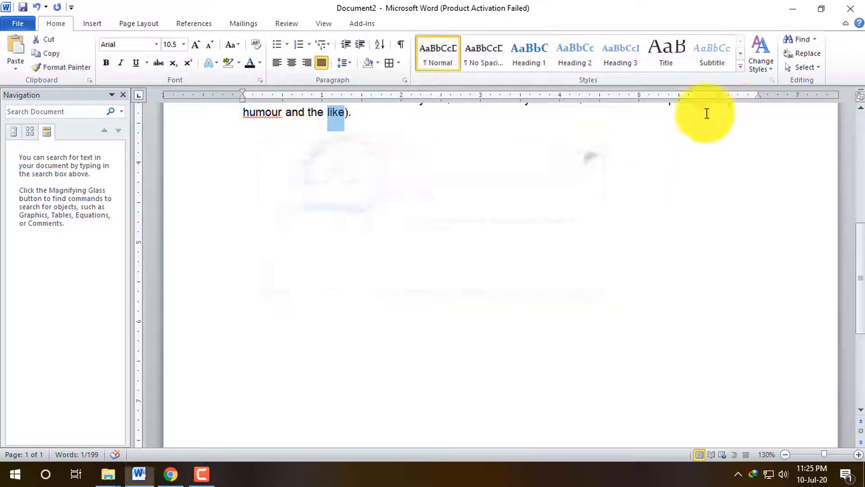
Open the Replace command for "like" and find its next occurrence, continuing the search from the document's beginning
left_click(811, 54)
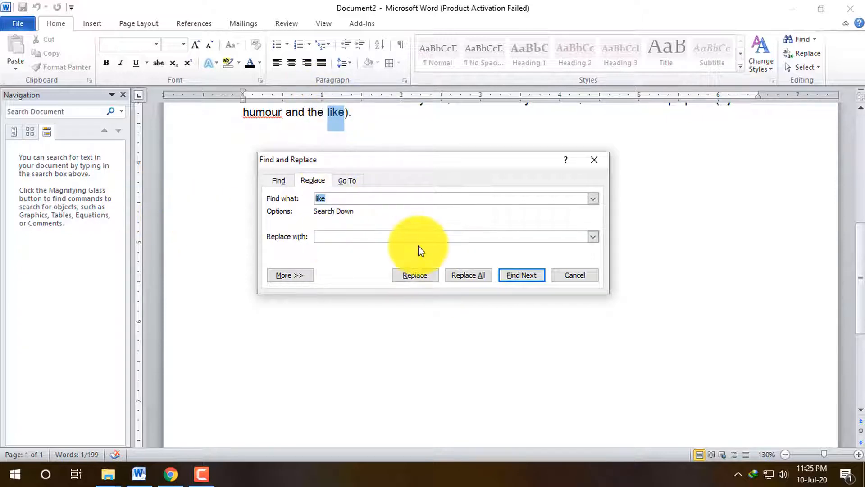
left_click(520, 275)
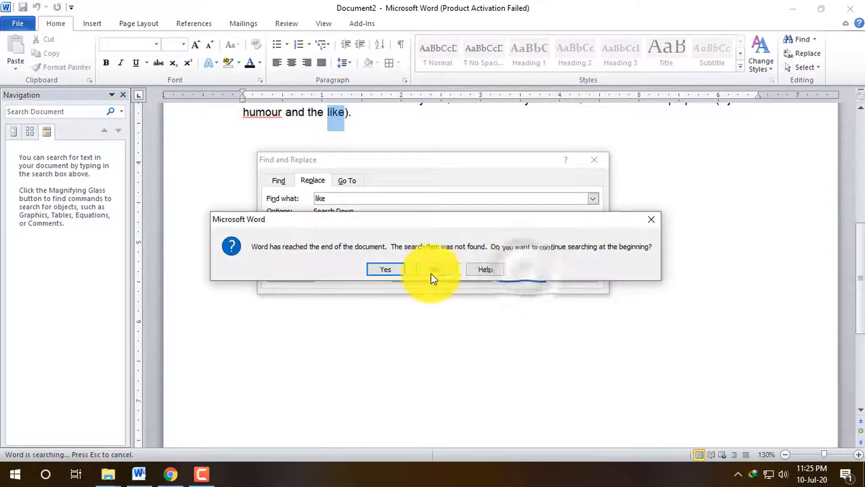
left_click(386, 269)
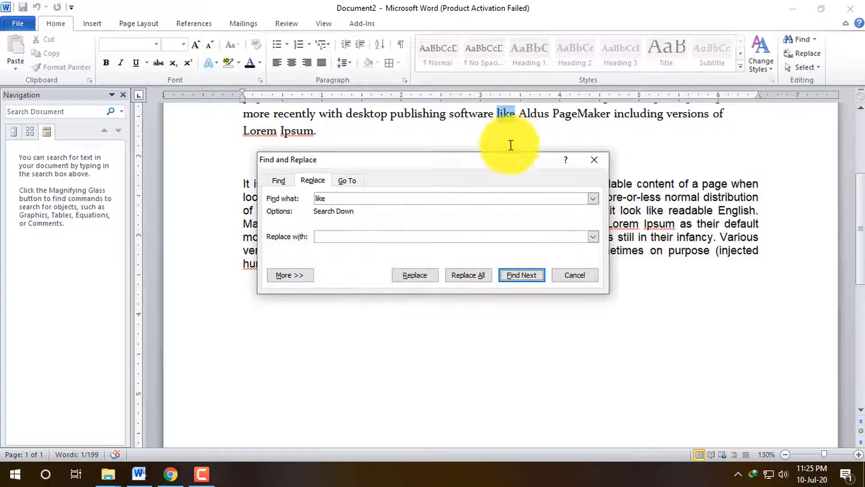
Replace the two occurrences of "like" in the second paragraph with "good", one at a time
left_click_drag(446, 166, 600, 239)
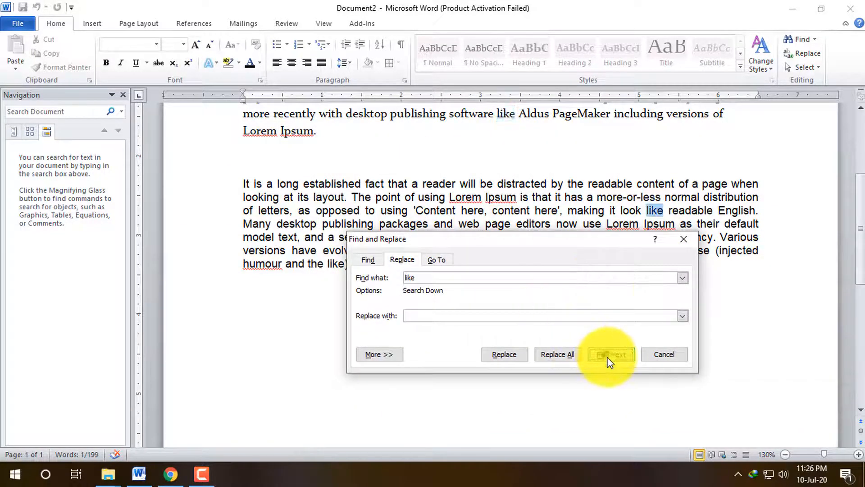
left_click(440, 276)
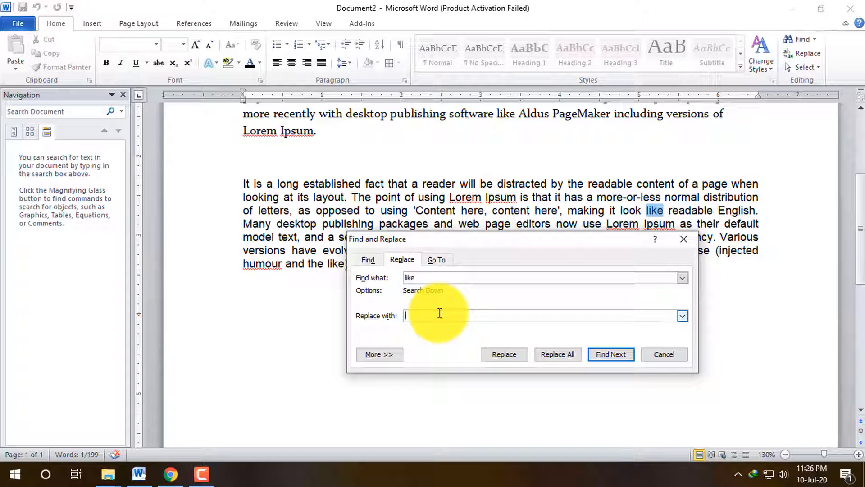
left_click(439, 313)
type("good")
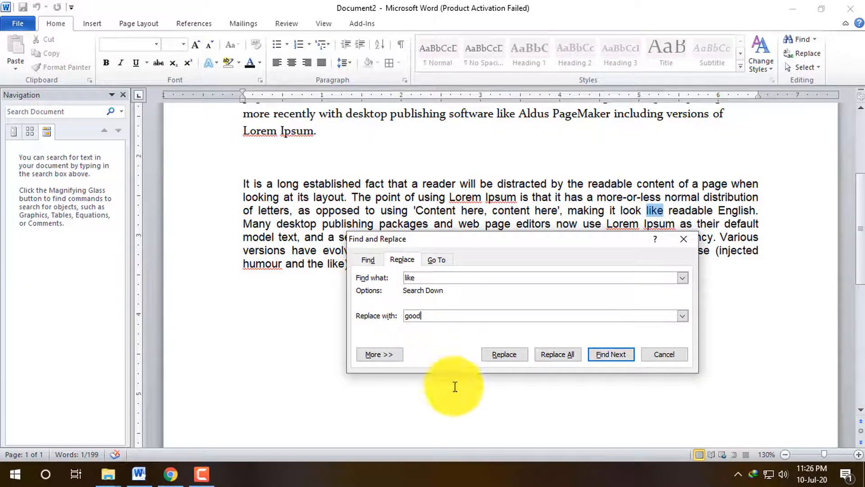
left_click(504, 355)
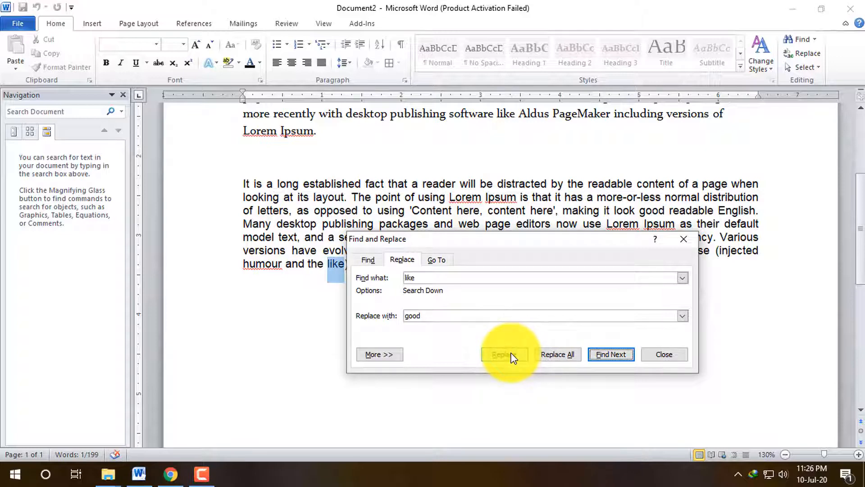
left_click(512, 355)
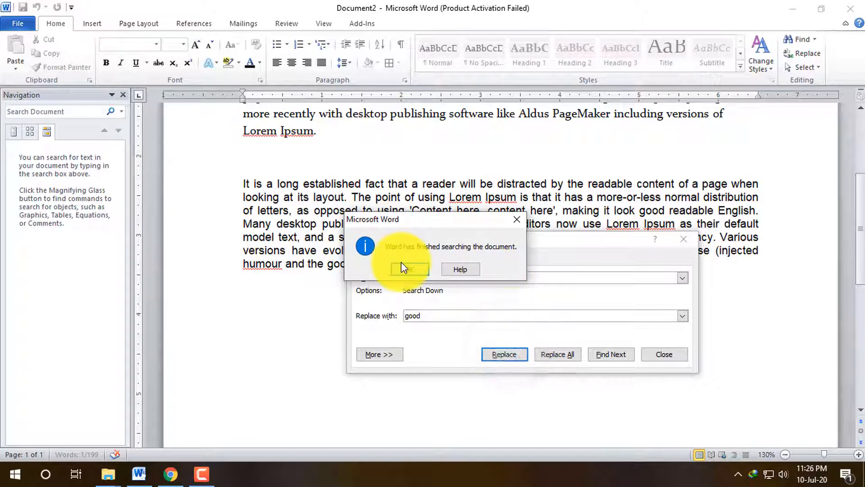
left_click(402, 266)
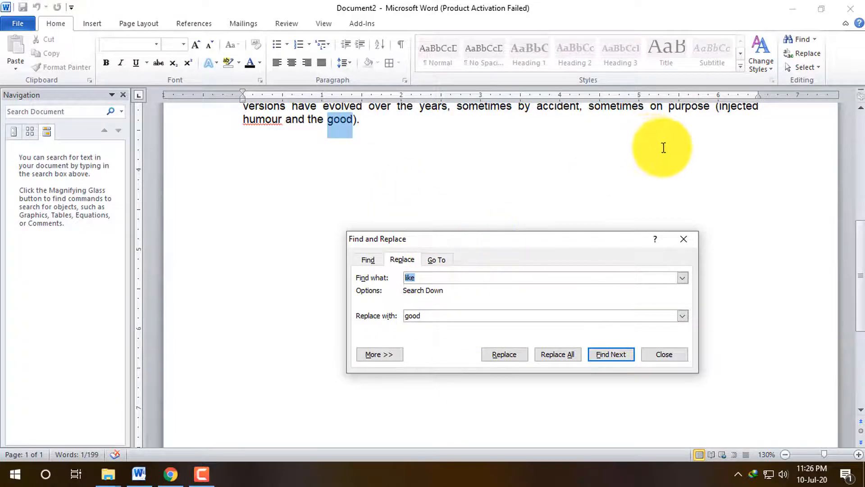
Find the remaining "like" in the first paragraph, continuing from the document's beginning, and replace it with "good"
scroll(649, 208, "up", 5)
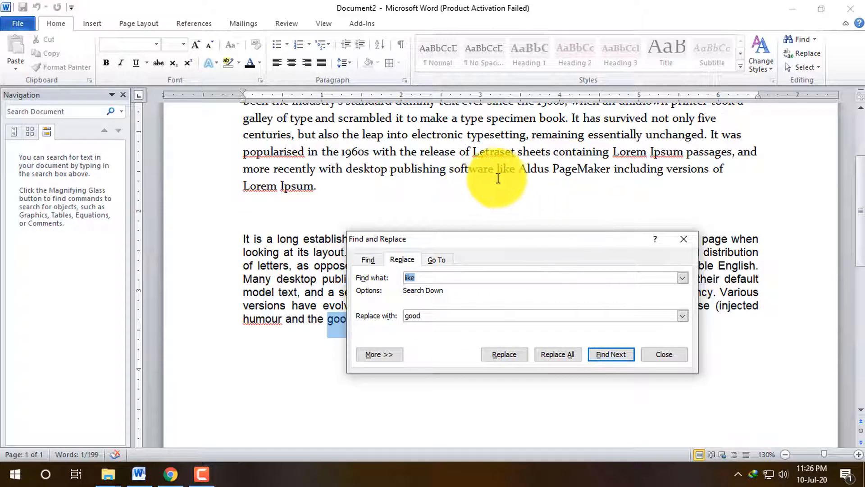
left_click(611, 354)
left_click(396, 268)
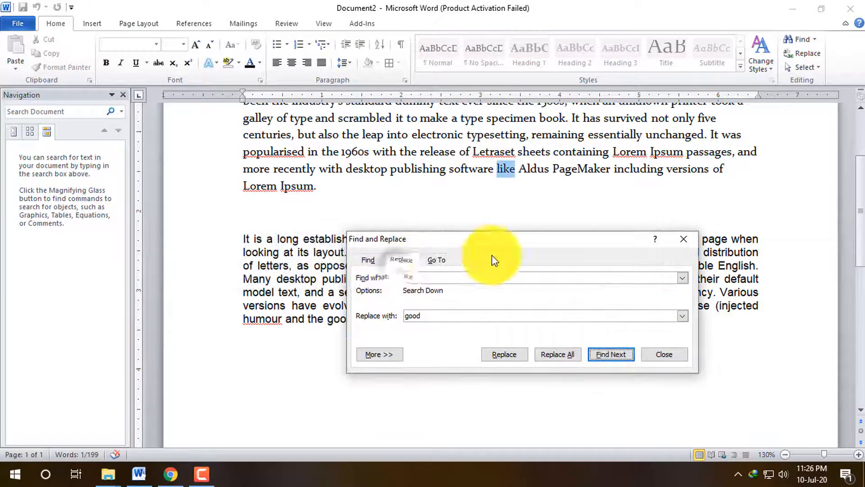
left_click(510, 354)
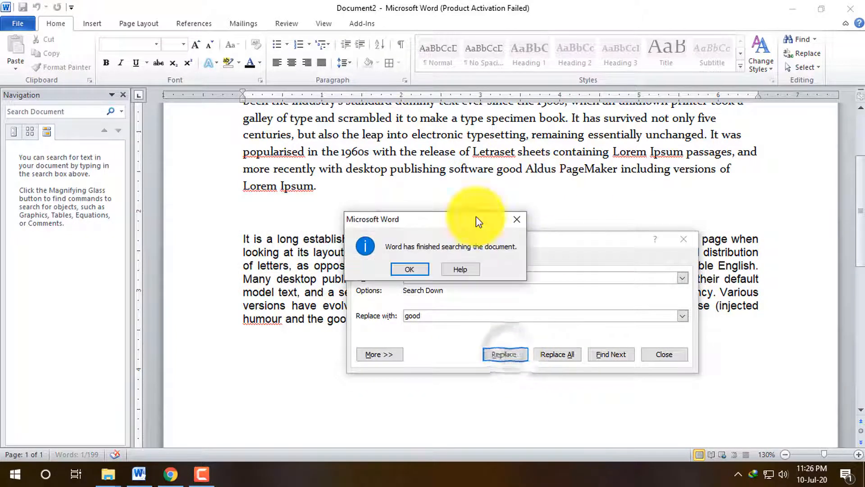
left_click(412, 265)
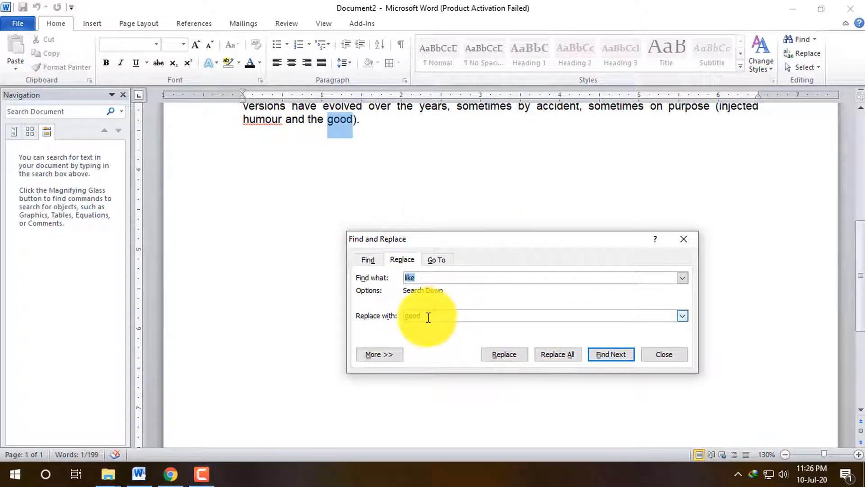
Swap the search terms so that "good" is searched for and replaced with "like"
double_click(412, 319)
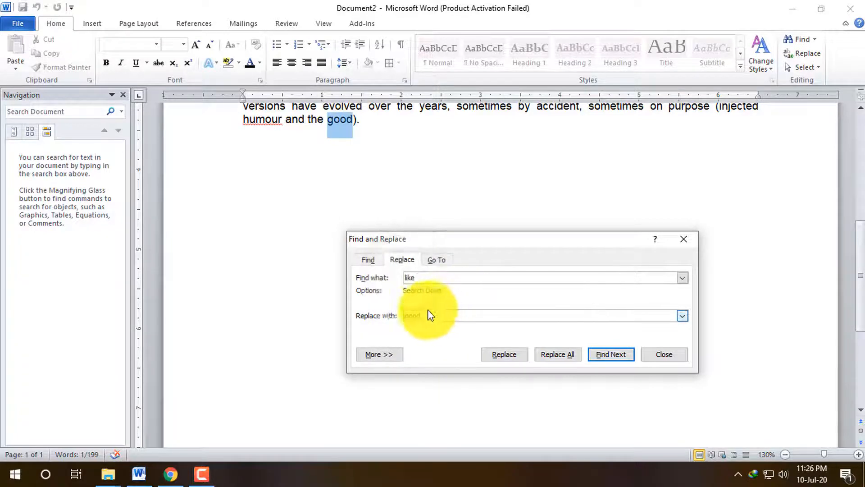
double_click(417, 313)
key("BackSpace")
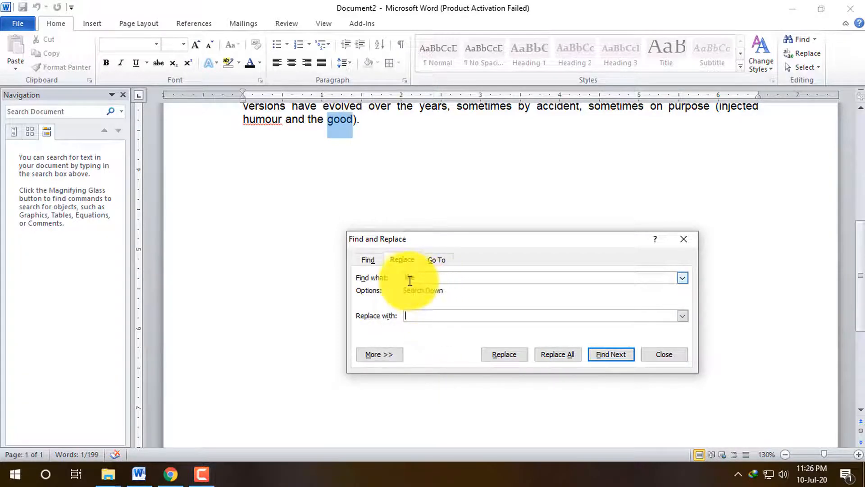
double_click(409, 277)
type("good")
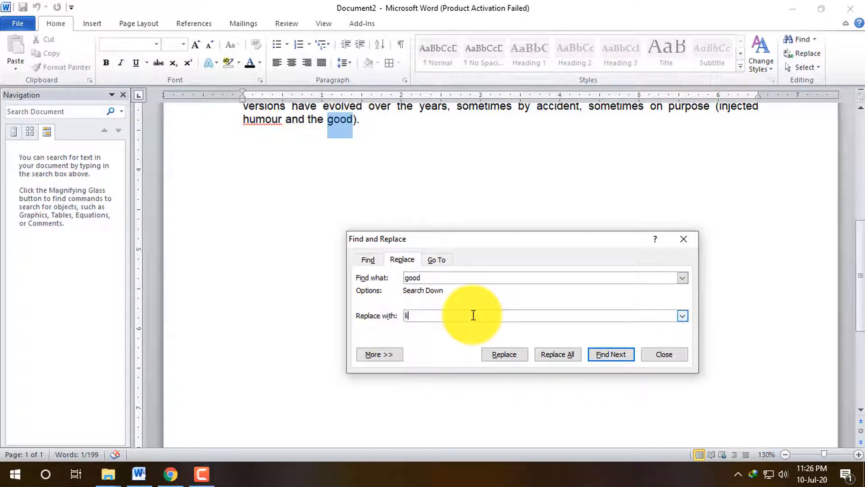
scroll(506, 167, "up", 3)
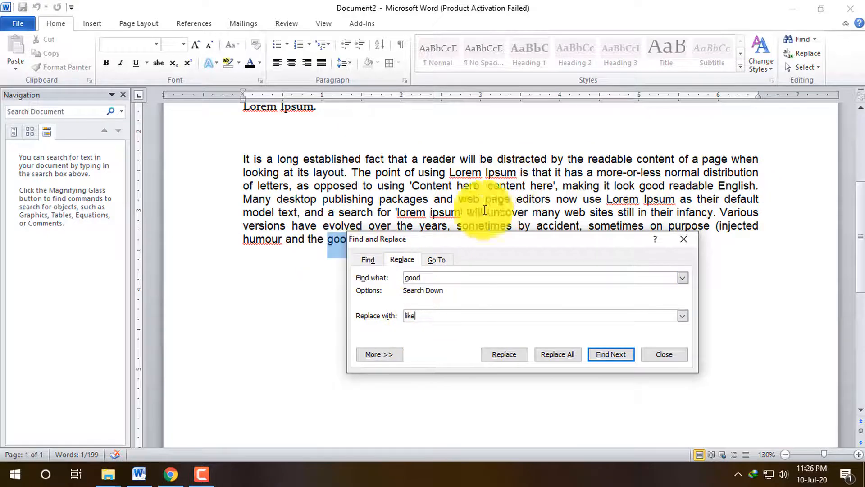
scroll(561, 209, "down", 1)
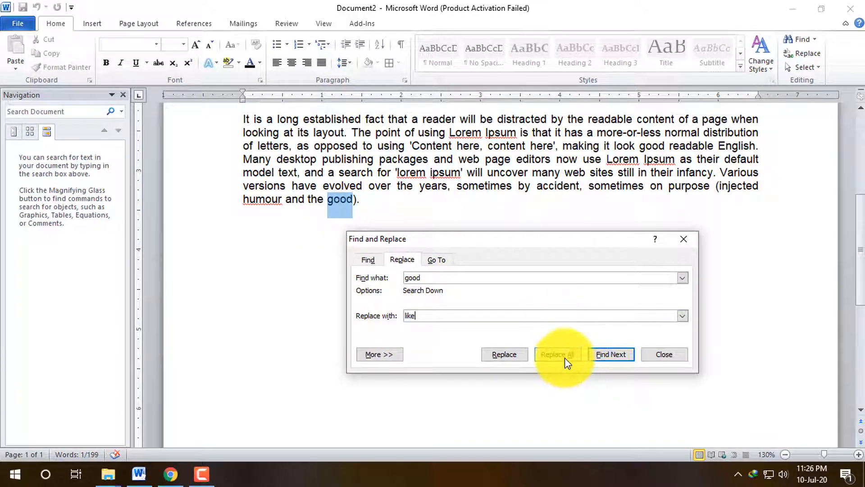
scroll(615, 216, "up", 2)
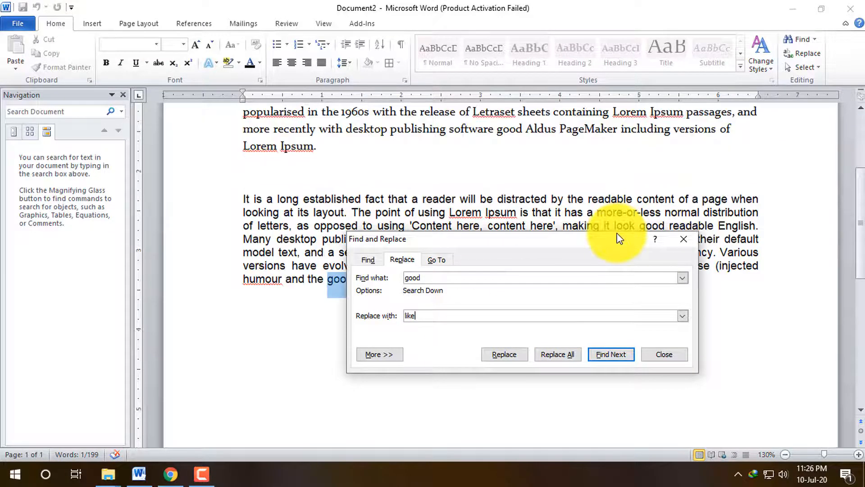
Step through the occurrences of "good" in both paragraphs, continuing the search from the document's beginning
left_click(555, 361)
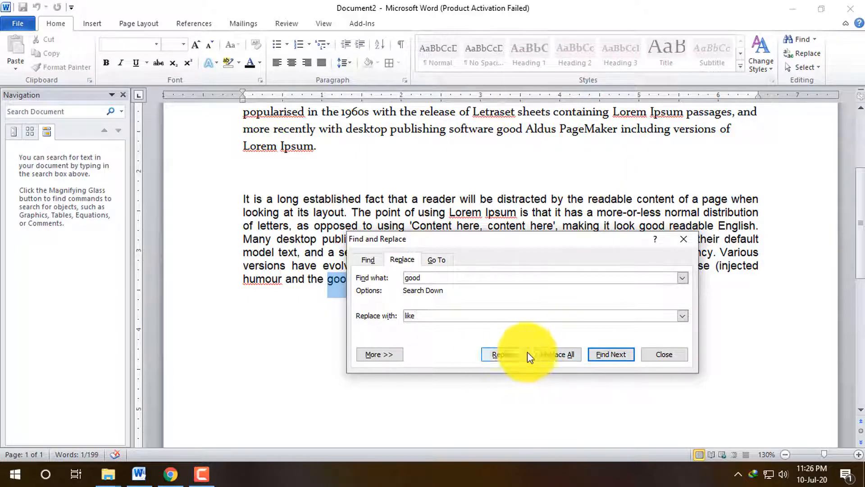
left_click(610, 354)
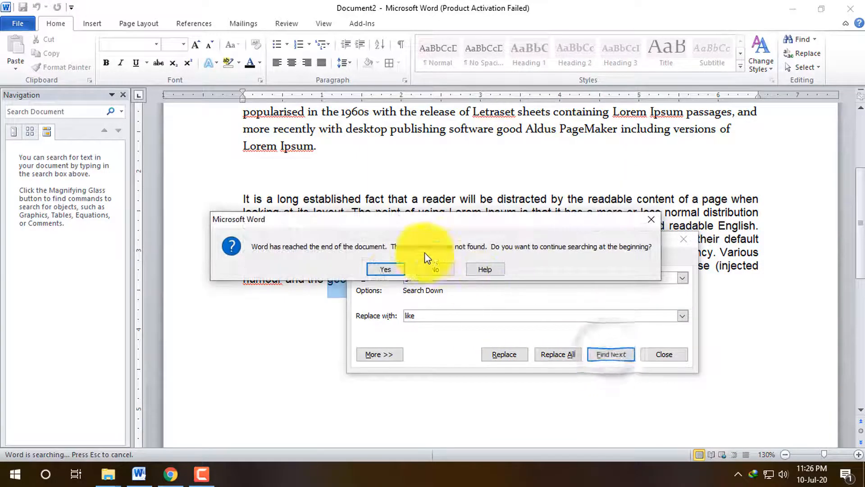
left_click(390, 269)
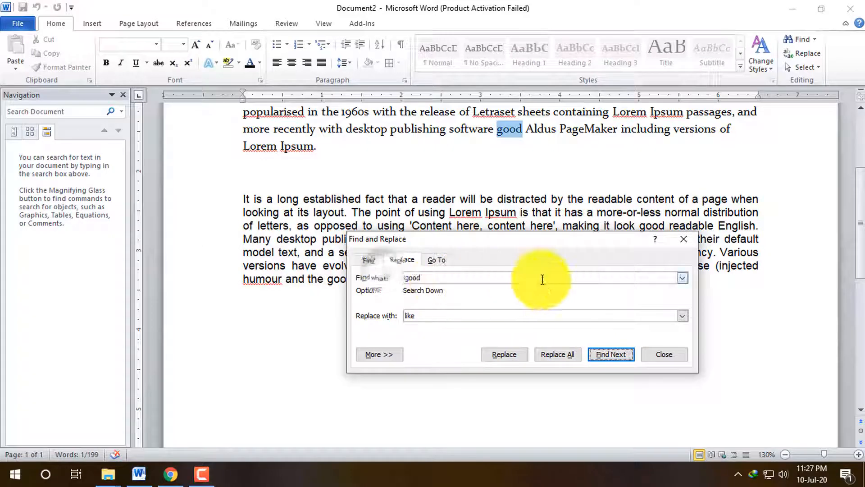
left_click(607, 354)
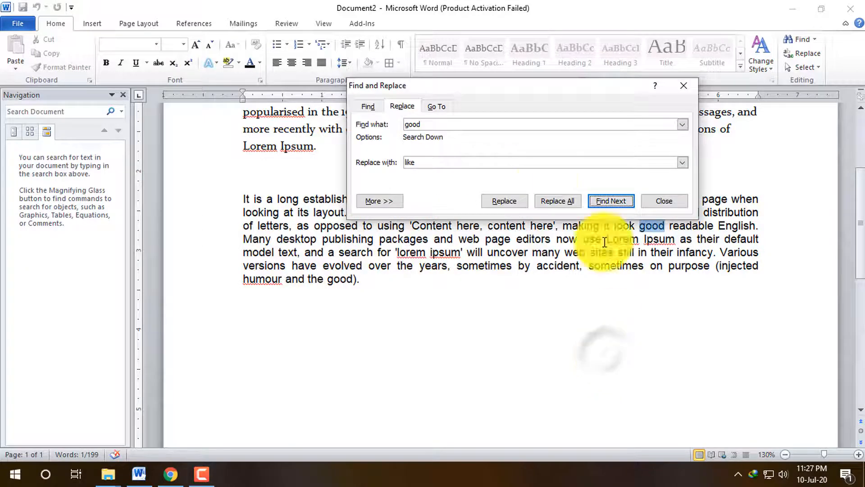
left_click(612, 201)
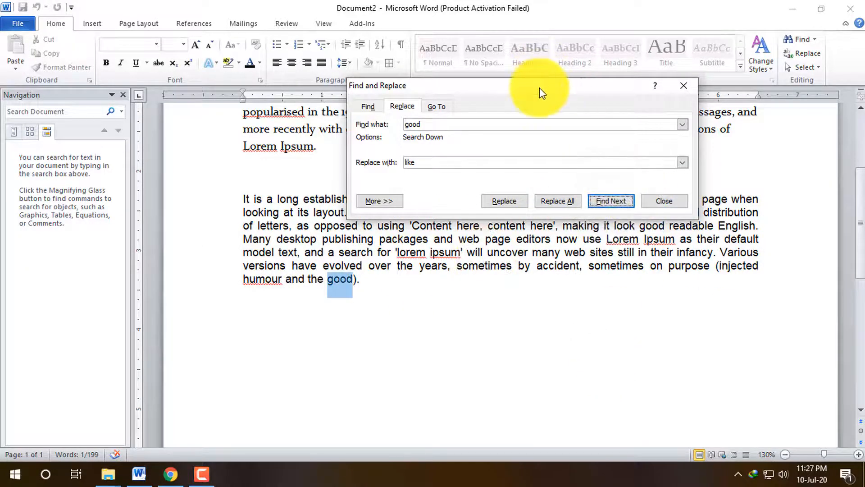
left_click_drag(539, 87, 593, 266)
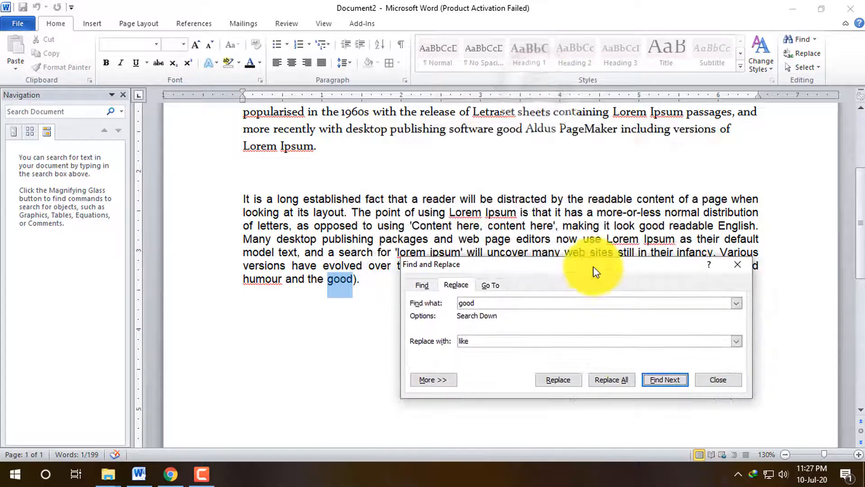
Replace all occurrences of "good" with "like" at once and close the Find and Replace dialog
left_click(613, 380)
left_click(386, 270)
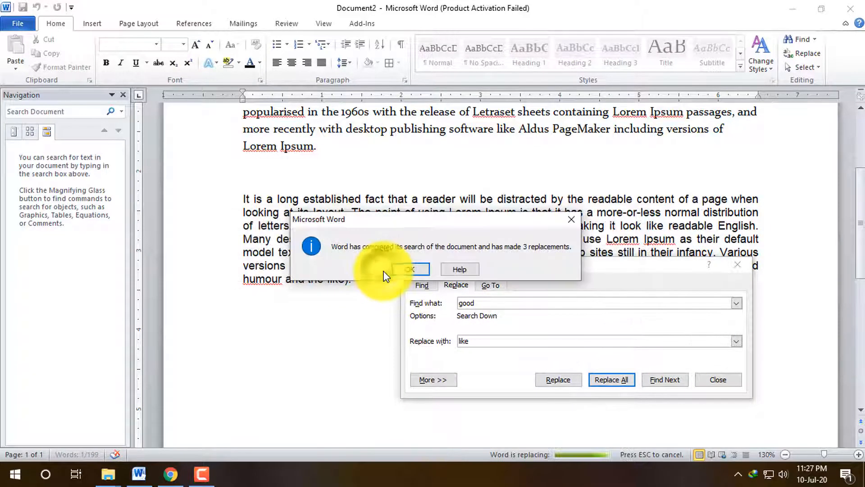
left_click(410, 269)
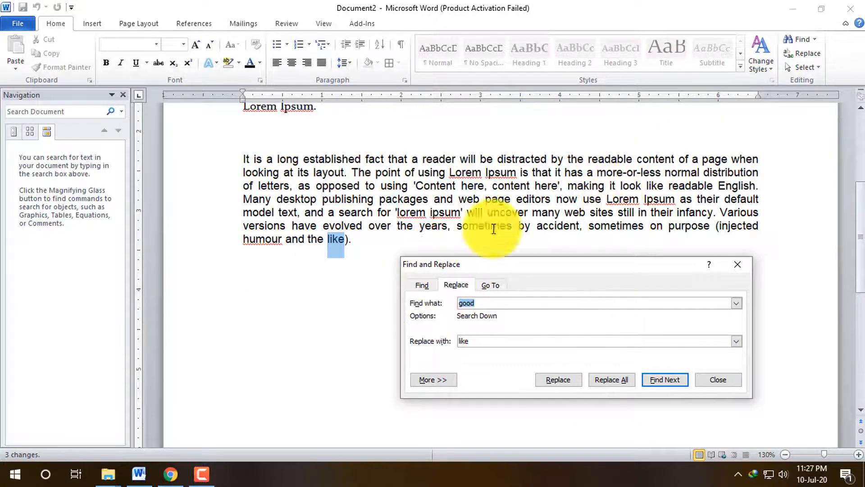
scroll(498, 225, "up", 3)
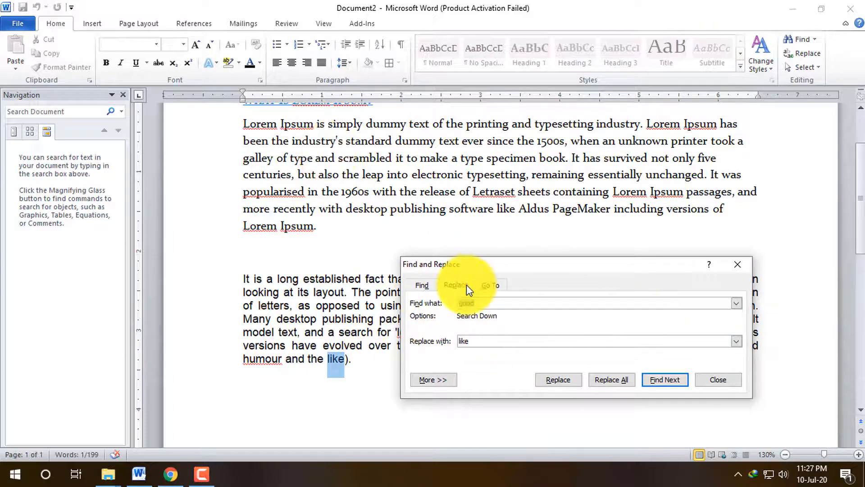
left_click(739, 268)
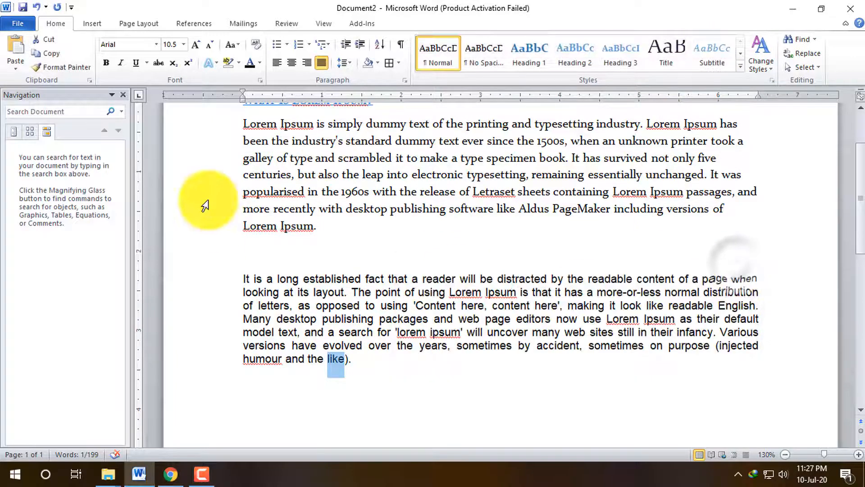
Review the Go To targets from Page to Footnote, enter page number 100, and close the dialog without going there
left_click(818, 55)
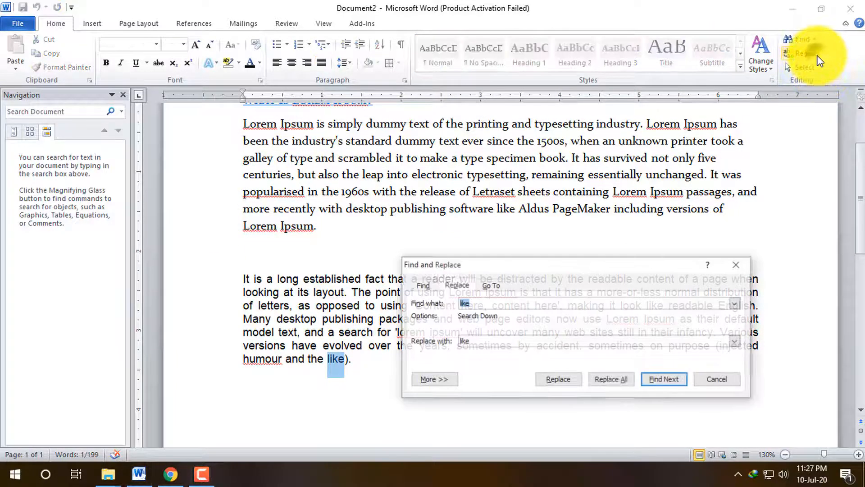
left_click(499, 284)
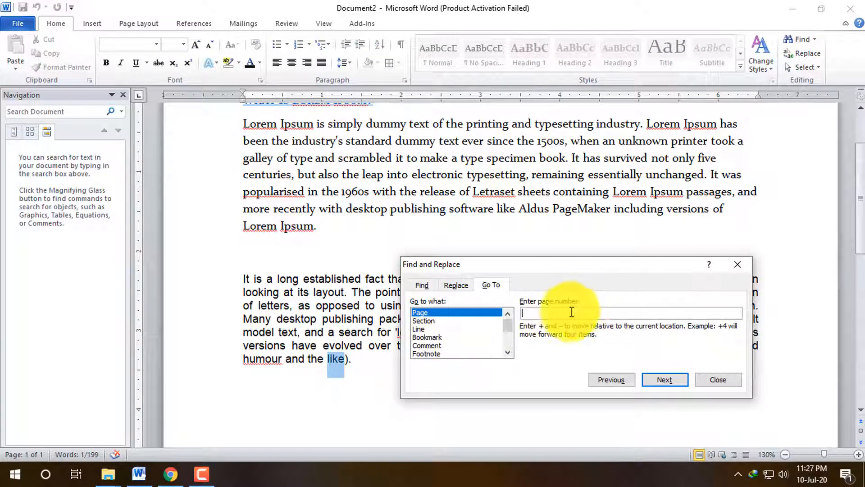
left_click(437, 320)
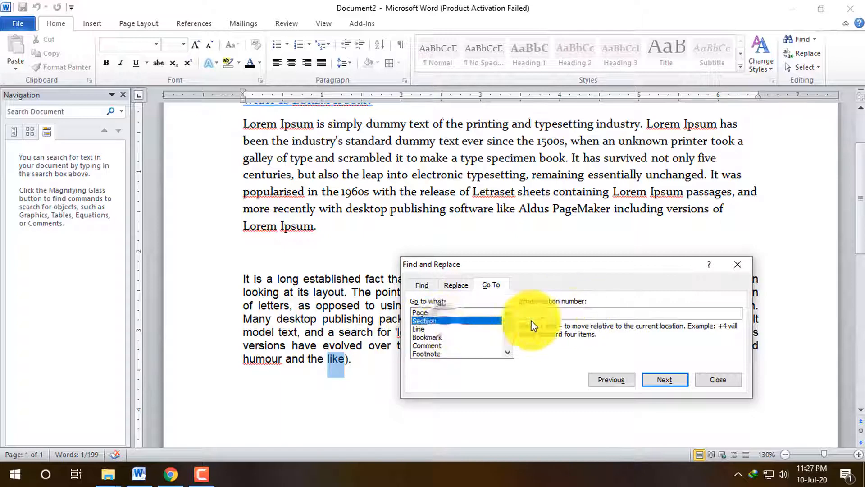
left_click(431, 329)
left_click(426, 353)
left_click(454, 338)
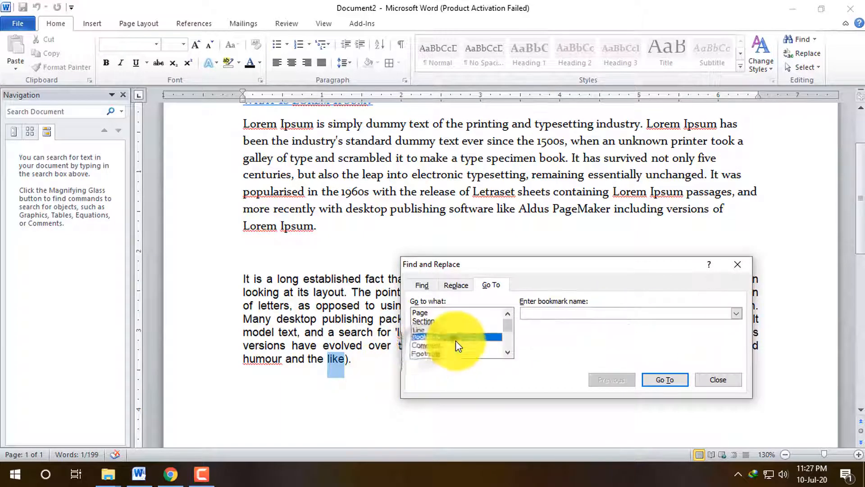
left_click(431, 345)
left_click(440, 354)
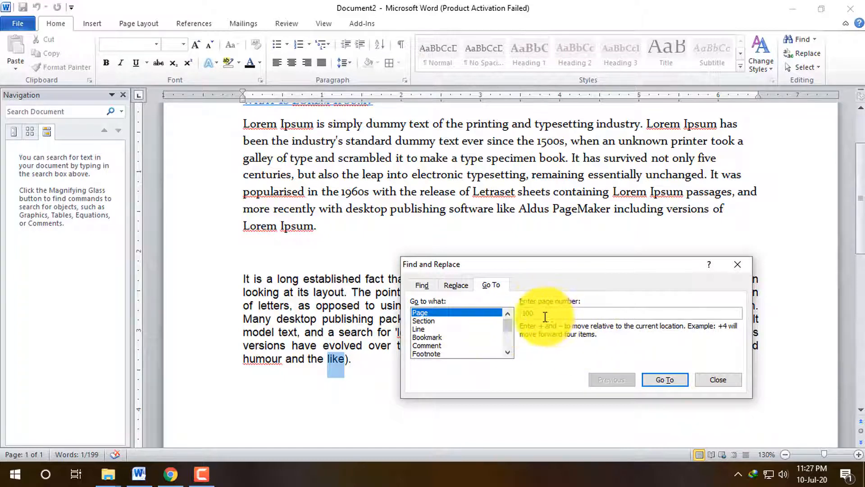
left_click(719, 381)
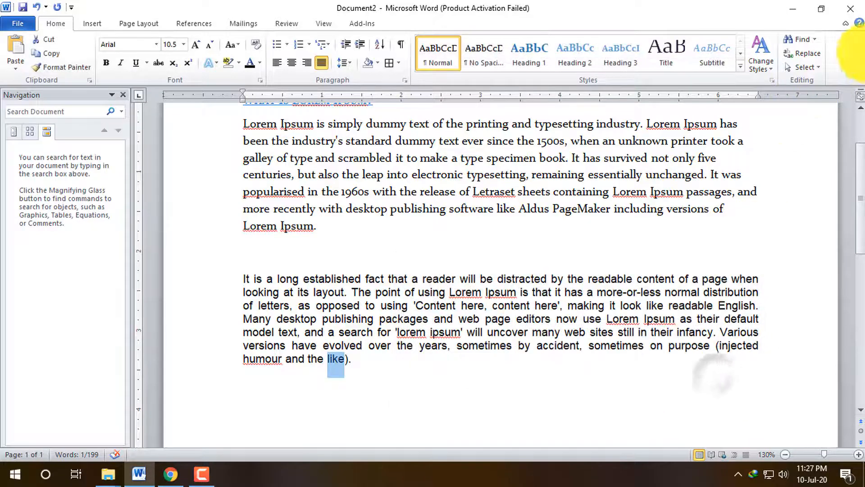
Select the document's entire contents and turn on the Select Objects mode
left_click(816, 68)
left_click(706, 82)
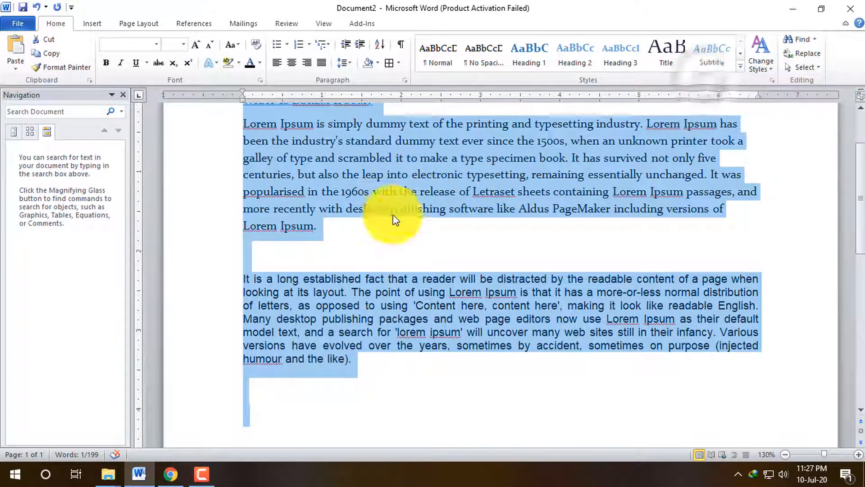
scroll(406, 243, "up", 2)
left_click_drag(861, 147, 864, 193)
left_click(817, 68)
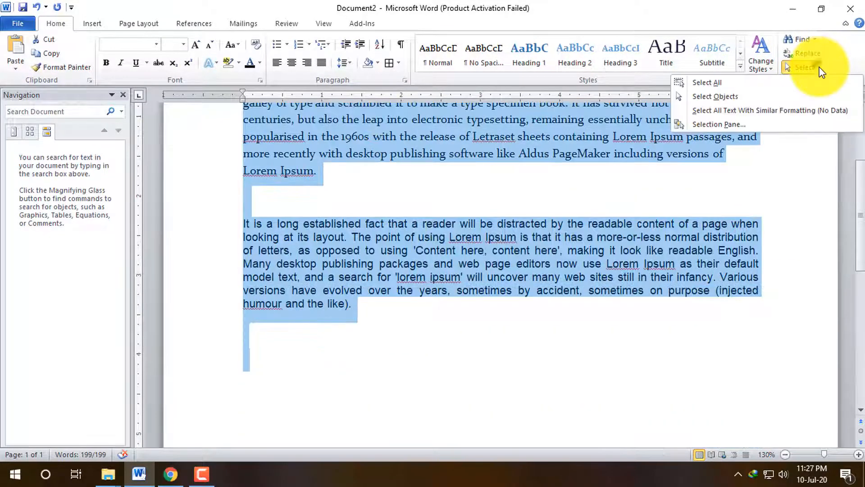
left_click(740, 98)
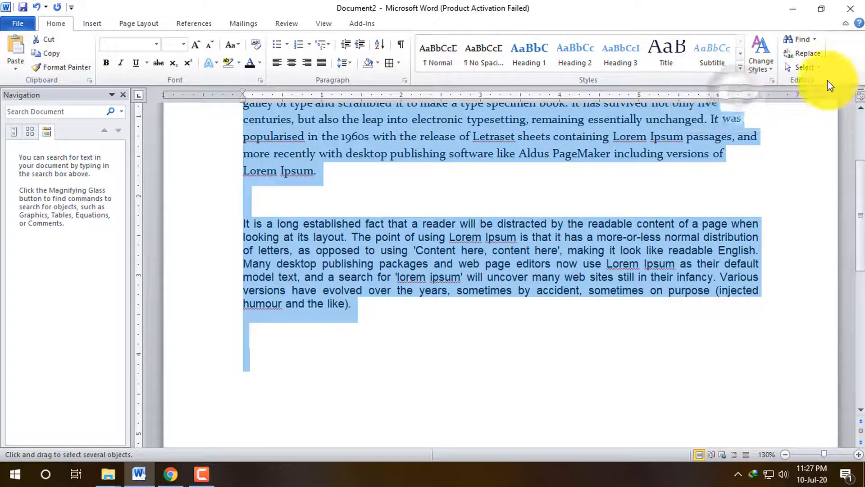
left_click(811, 68)
left_click(816, 68)
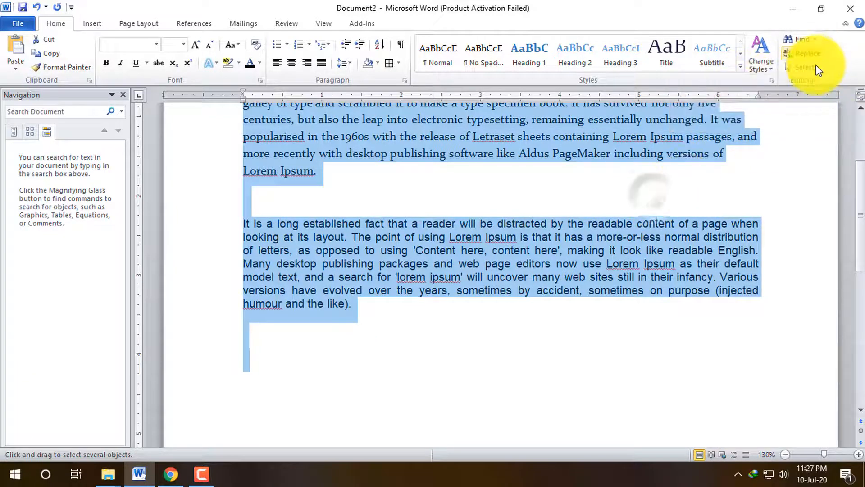
left_click(817, 67)
left_click(632, 162)
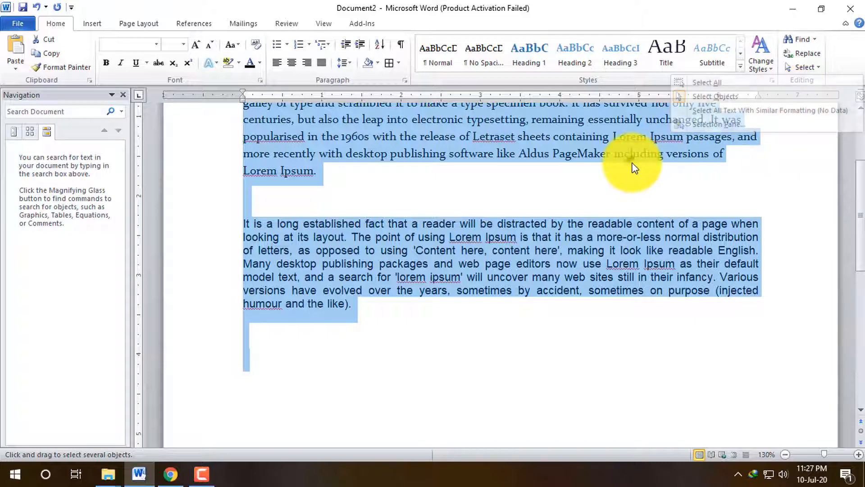
scroll(632, 162, "up", 3)
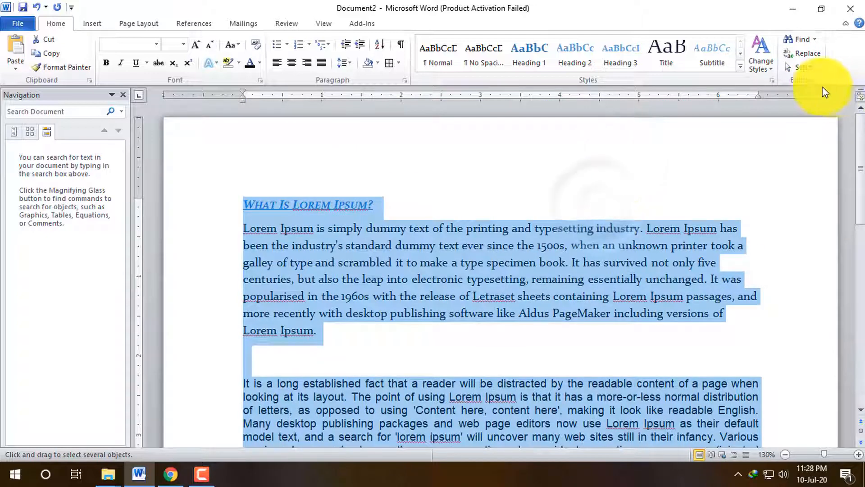
left_click(202, 474)
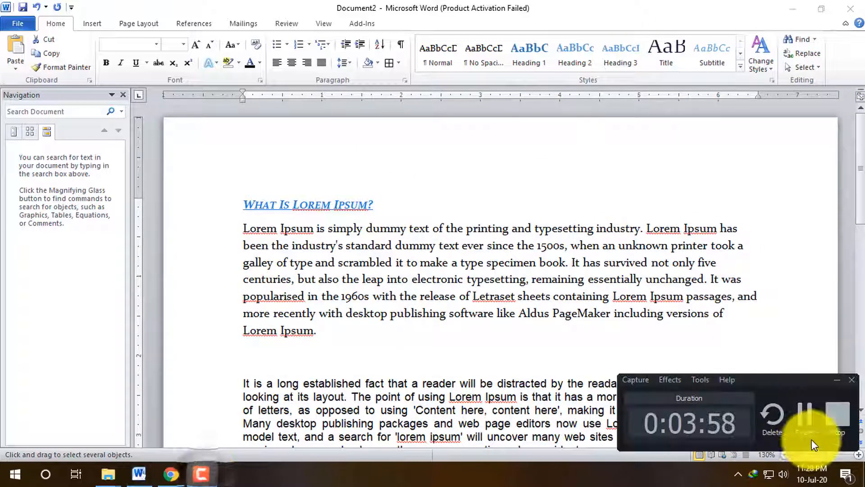
Switch to Chrome and shorten the YouTube search to "zuba edu" to look up the tutorial channel
left_click(174, 476)
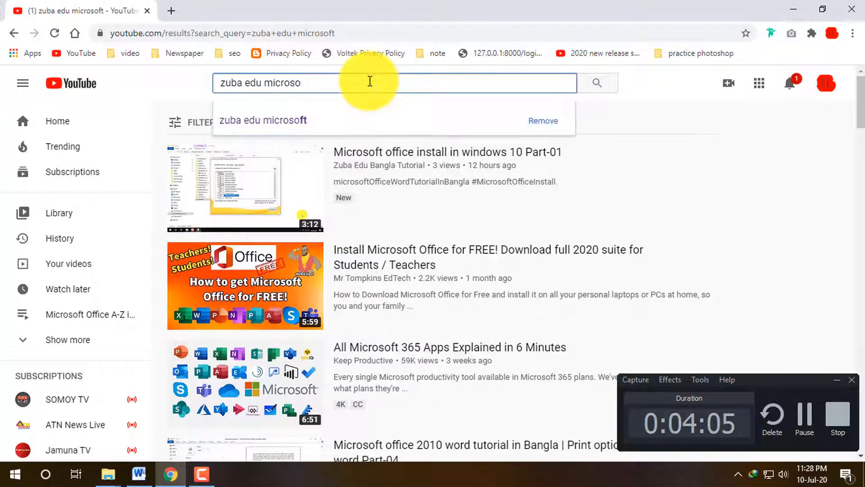
key("BackSpace")
key("BackSpace")
key("BackSpace")
key("BackSpace")
key("Return")
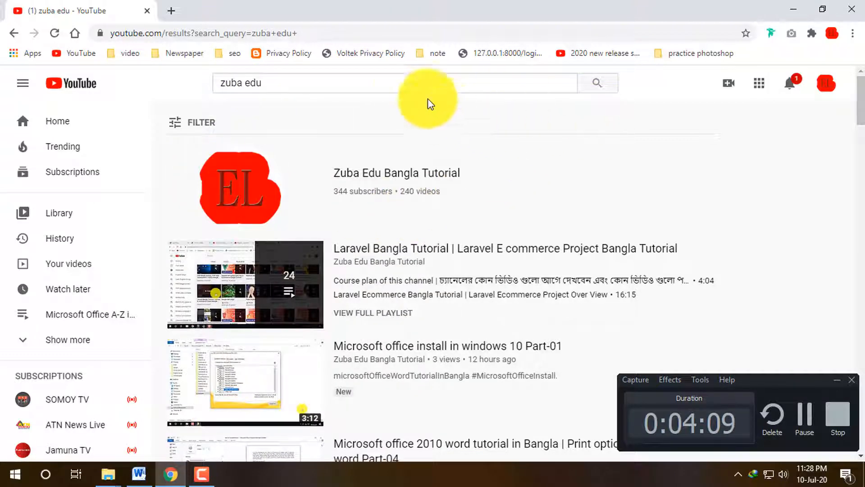
left_click(402, 82)
left_click(657, 83)
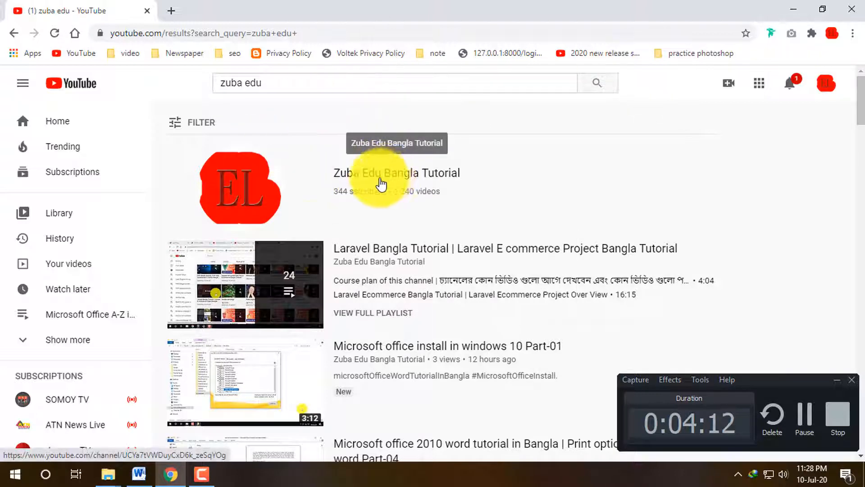
Search YouTube for "zuba edu word" and look through the resulting Word tutorial videos
left_click(340, 78)
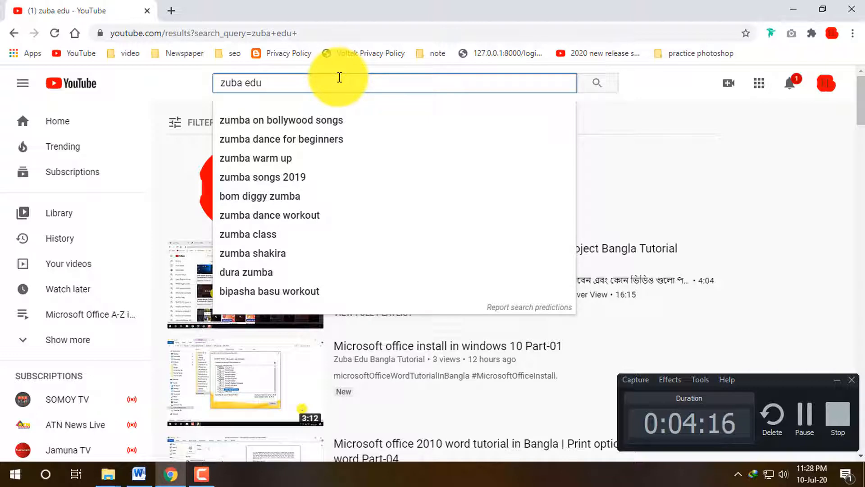
type("word")
key("Return")
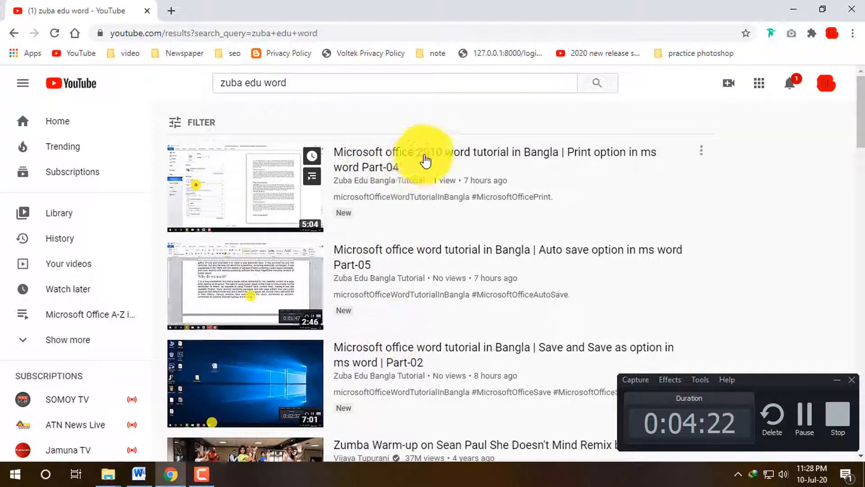
scroll(412, 266, "down", 4)
scroll(392, 216, "up", 4)
scroll(373, 276, "down", 4)
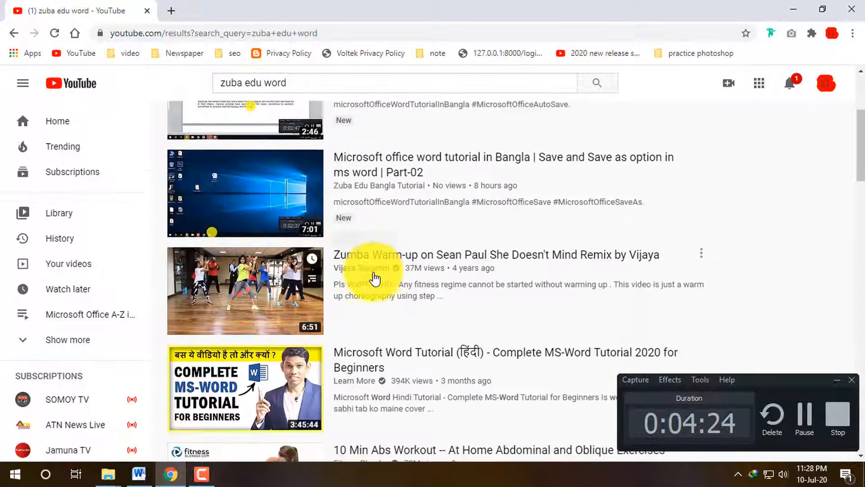
scroll(383, 276, "up", 4)
scroll(418, 223, "down", 2)
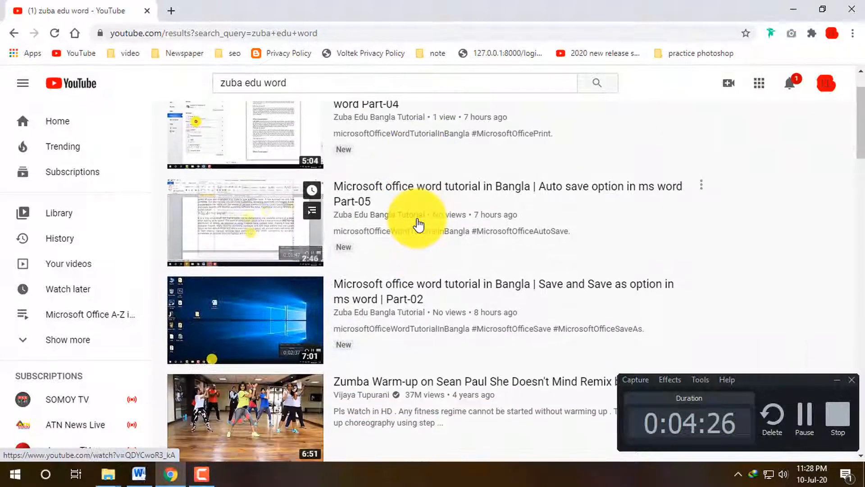
scroll(426, 227, "up", 2)
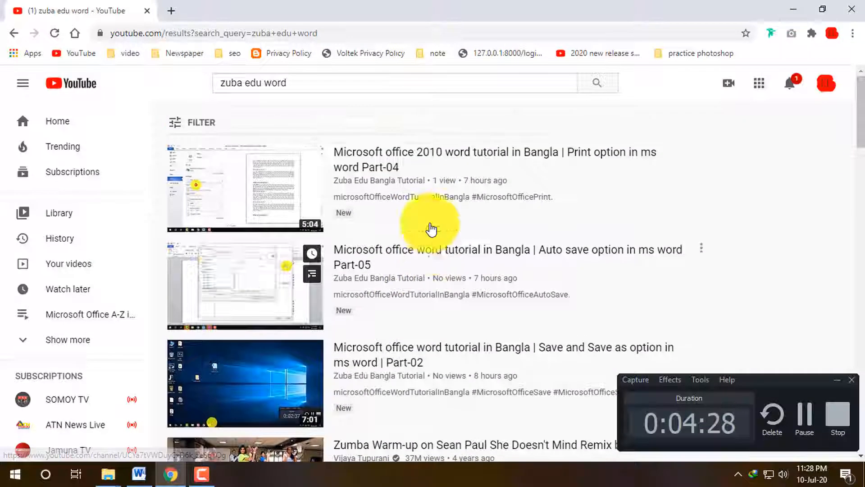
Refine the YouTube search to "zuba edu ms word" and browse the listed videos
left_click(263, 83)
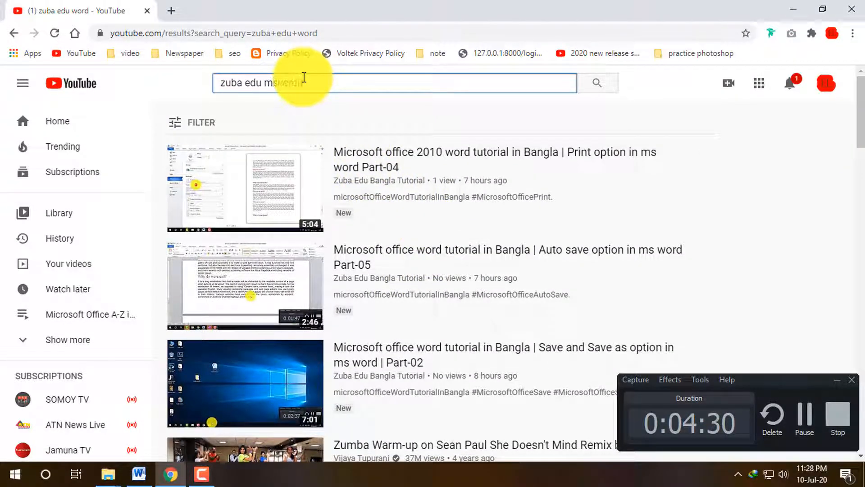
type("ms")
key("Return")
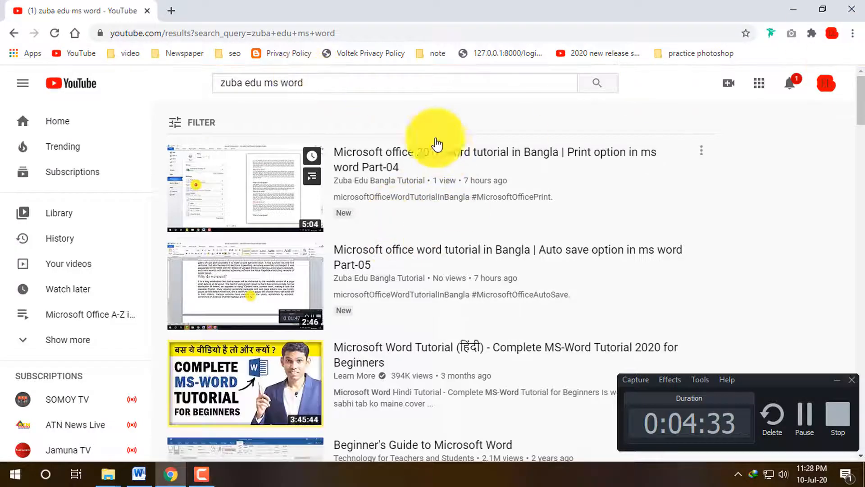
scroll(381, 239, "down", 1)
scroll(381, 143, "up", 1)
scroll(411, 130, "down", 5)
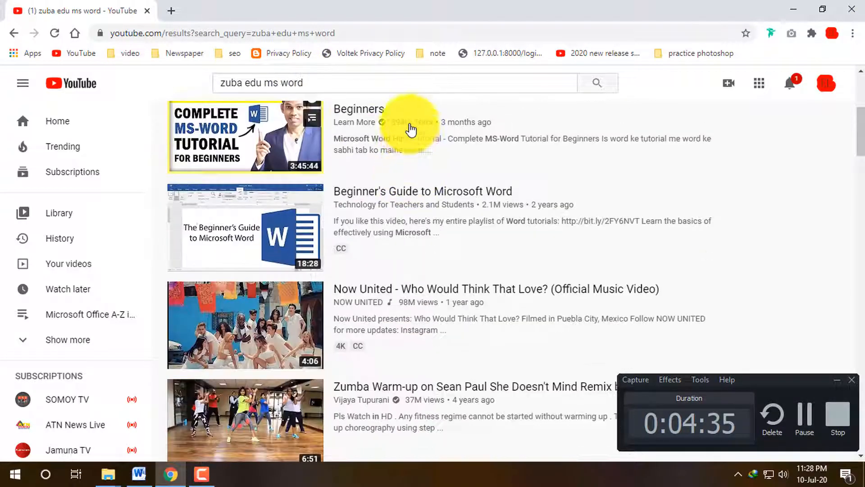
scroll(411, 130, "up", 5)
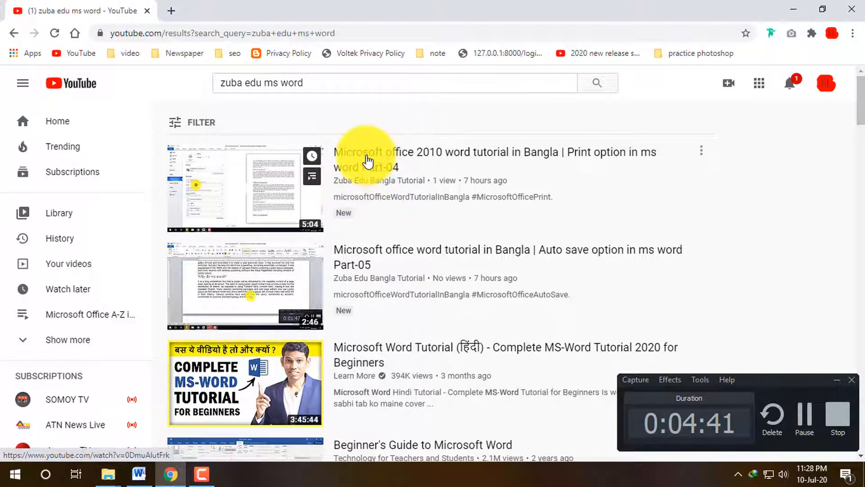
Open the Word 2010 "Print option in ms word Part-04" video, examine its page down to the comments, and return to the search results
left_click(368, 160)
scroll(328, 181, "down", 3)
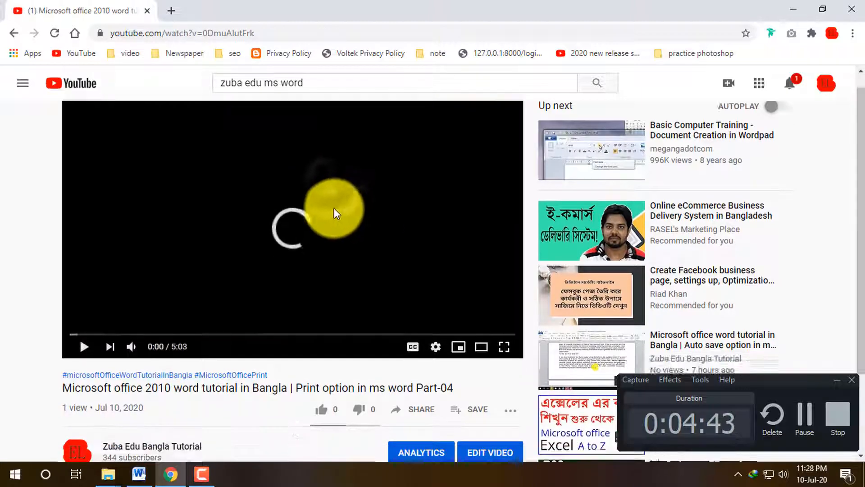
scroll(338, 286, "down", 5)
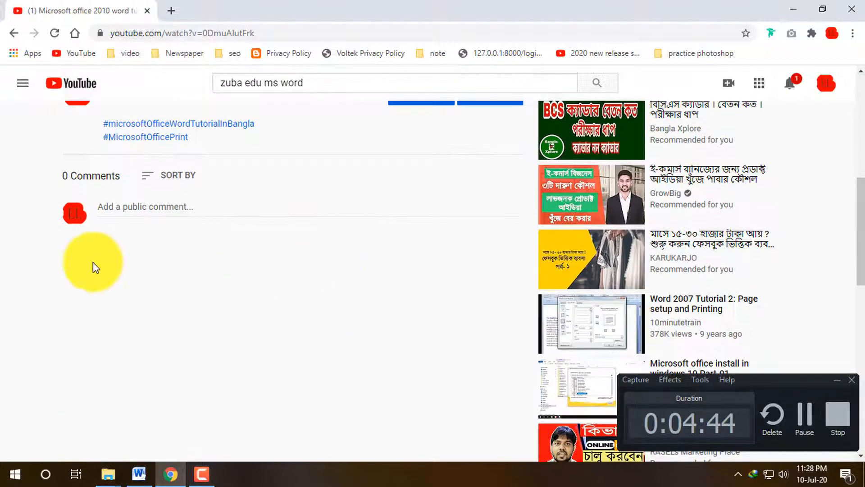
scroll(359, 309, "up", 2)
scroll(358, 309, "up", 6)
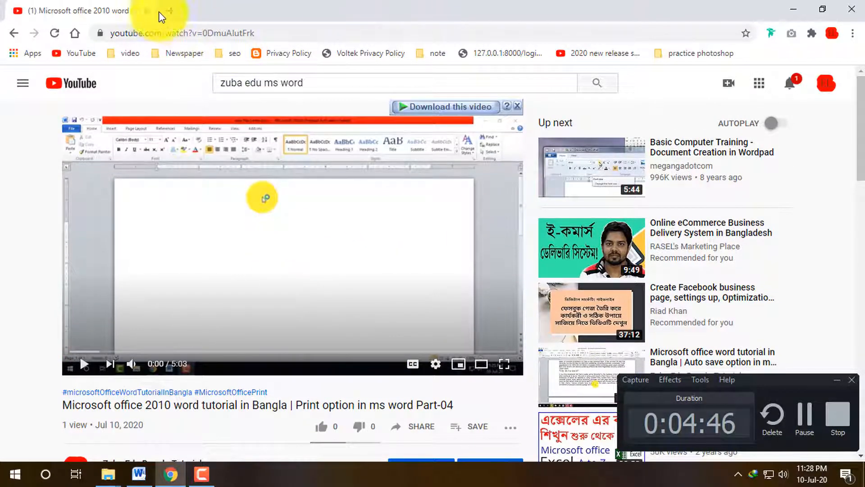
left_click(14, 34)
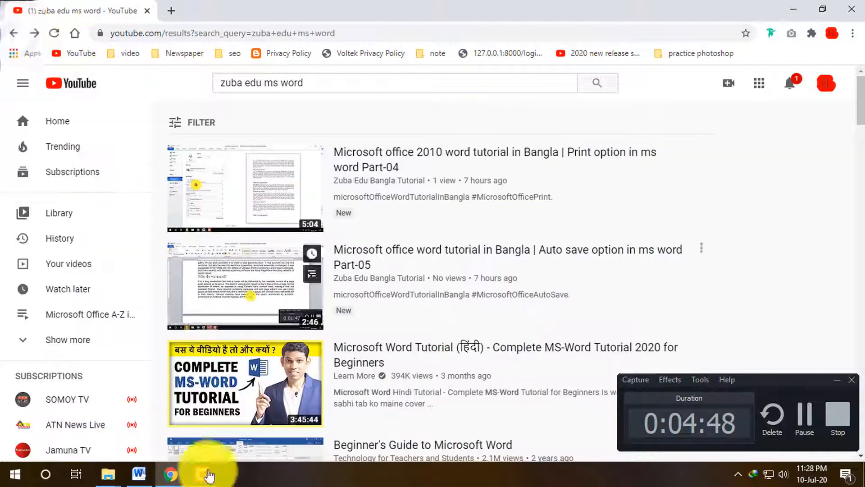
left_click(242, 482)
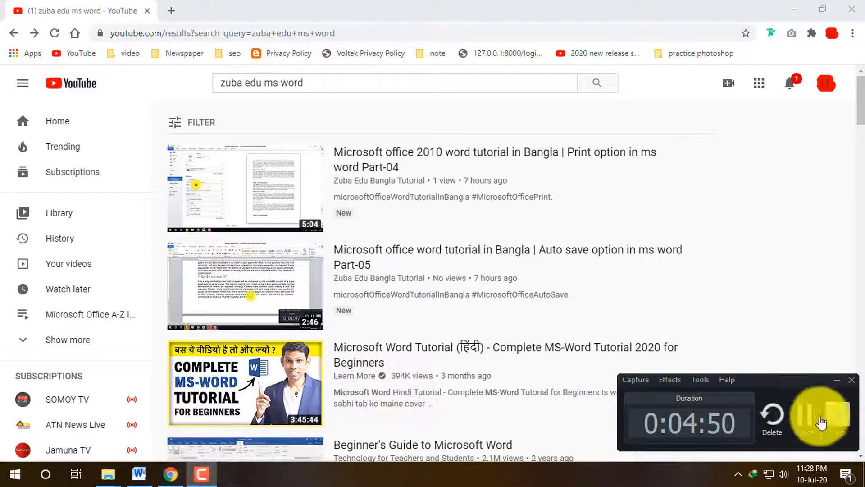